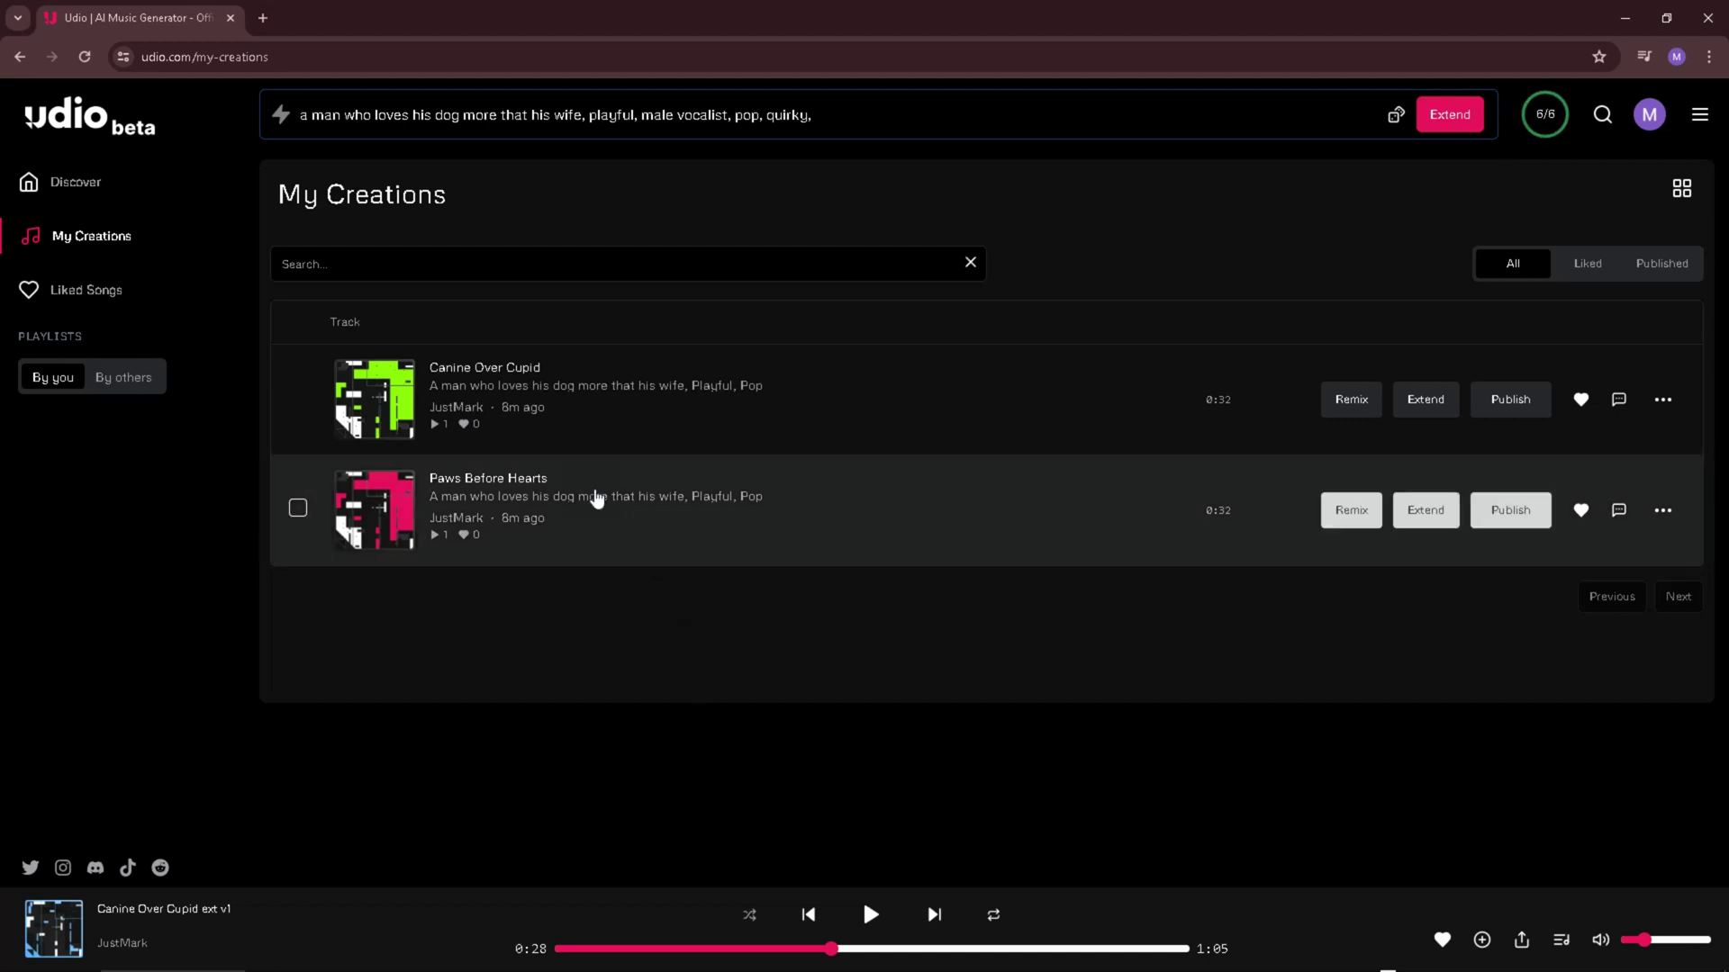
- Open the Canine Over Cupid track from the My Creations list
left_click(792, 417)
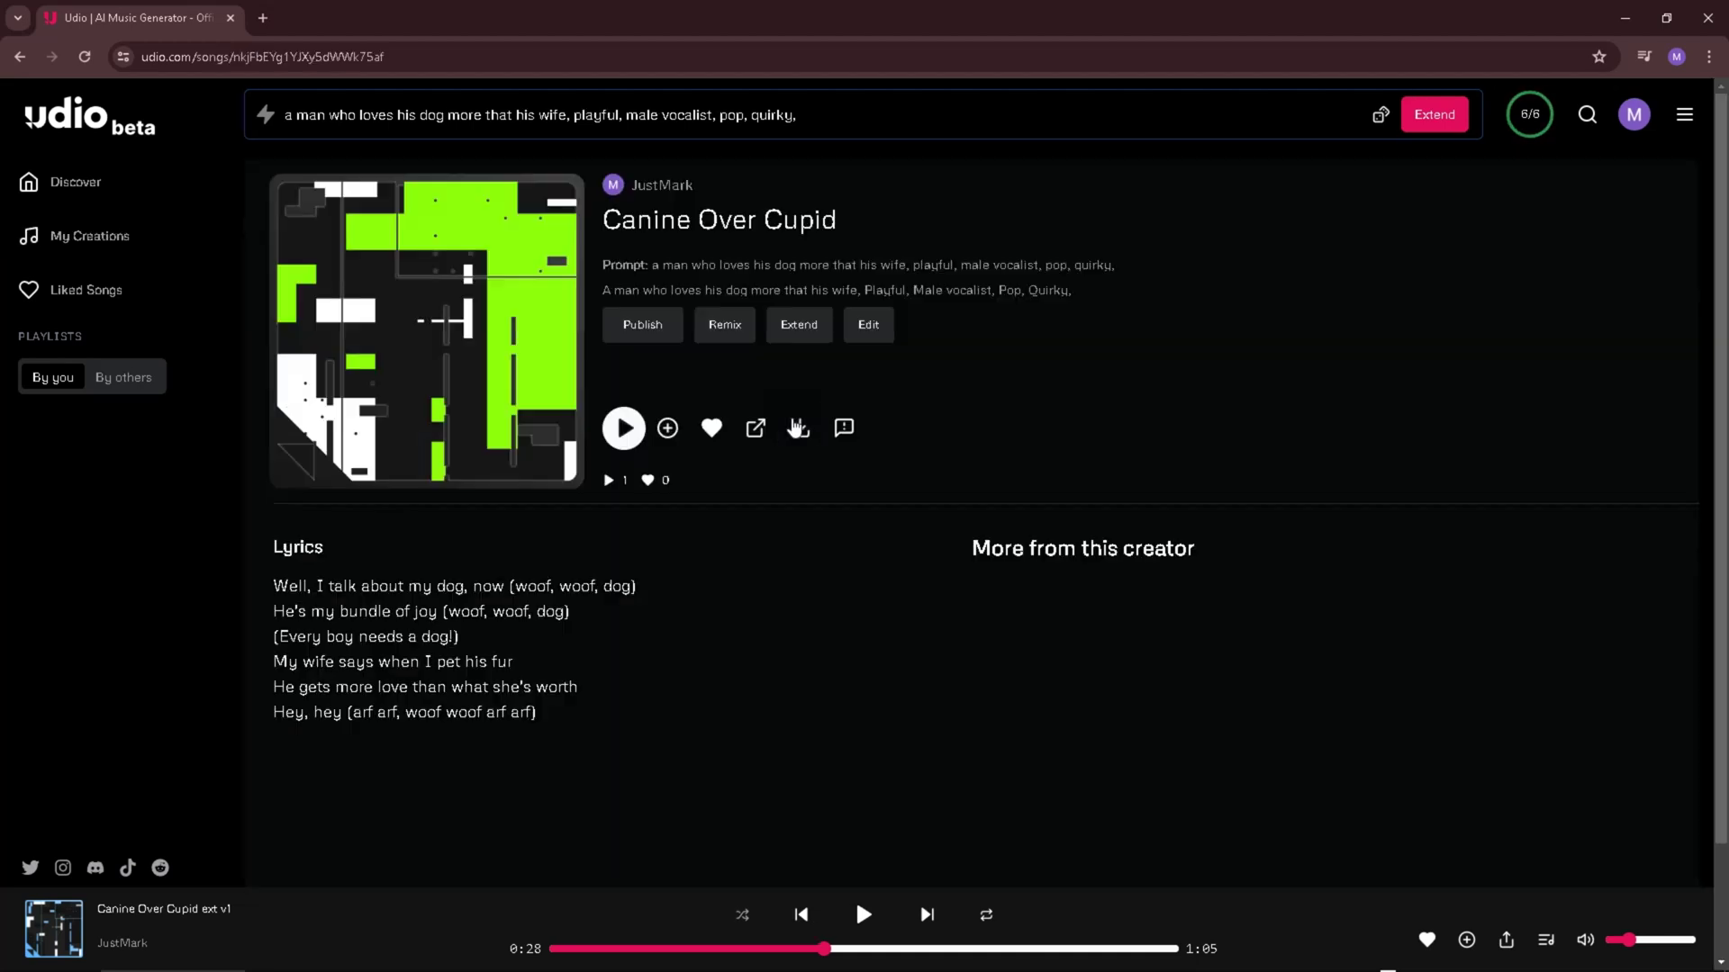
- Select an extension section from 0:02:000 to 0:32:766, then close the extend settings
left_click(799, 324)
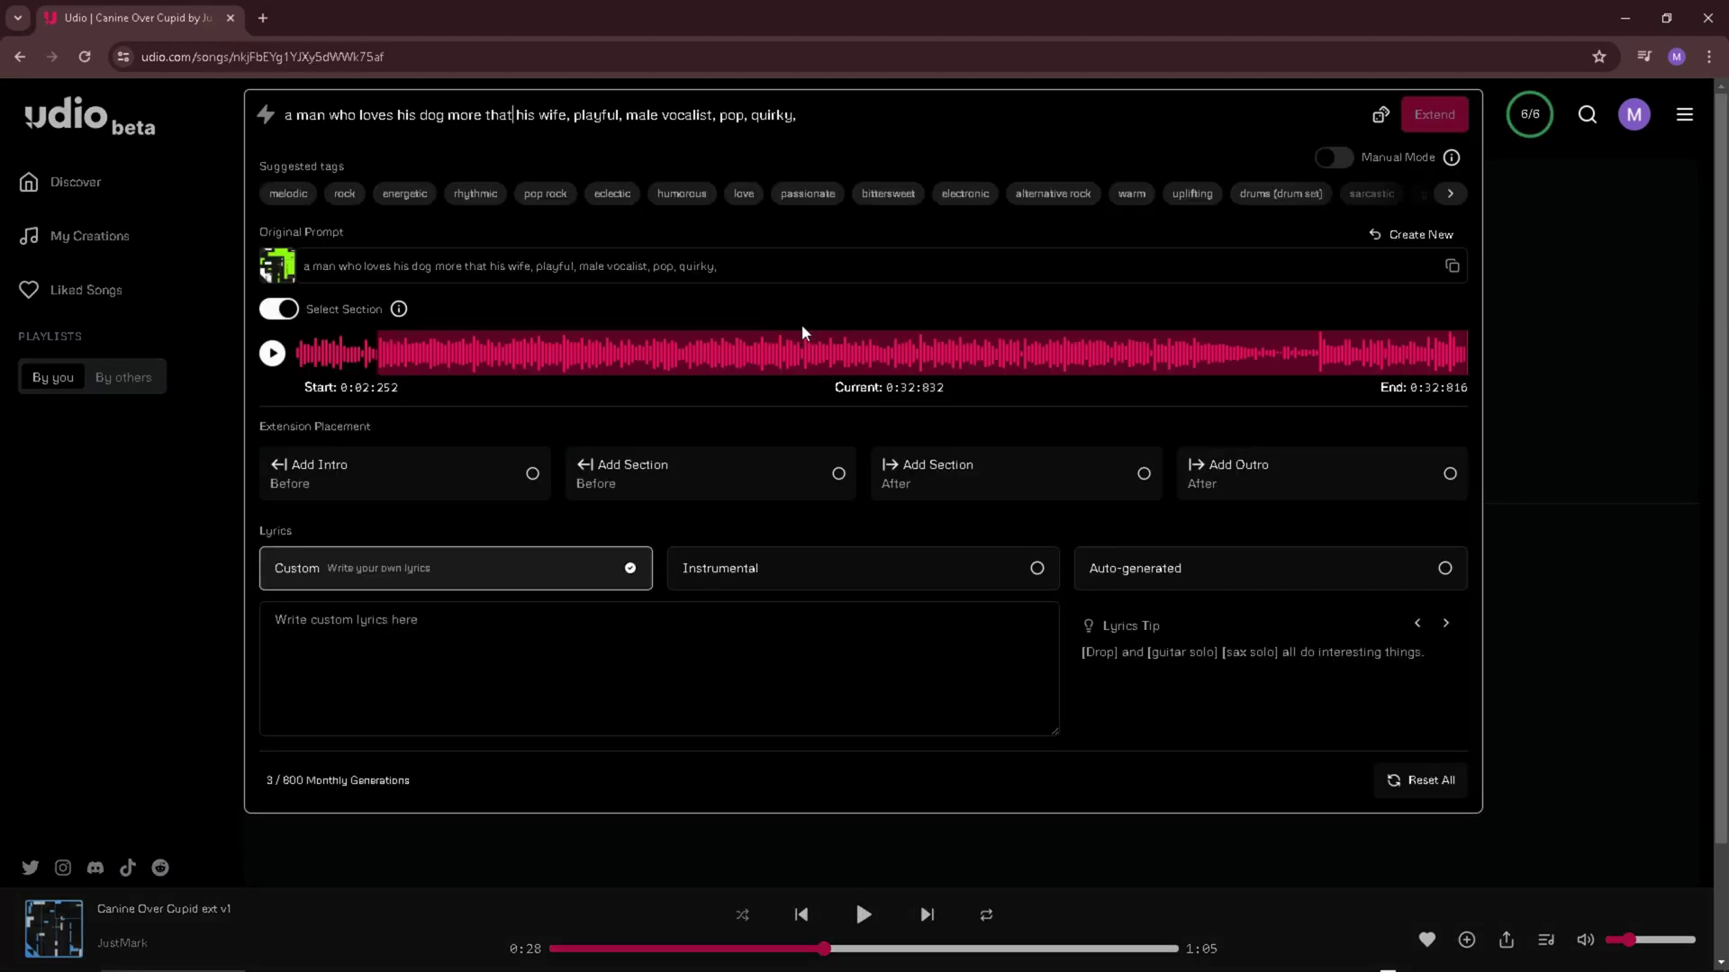
left_click(286, 311)
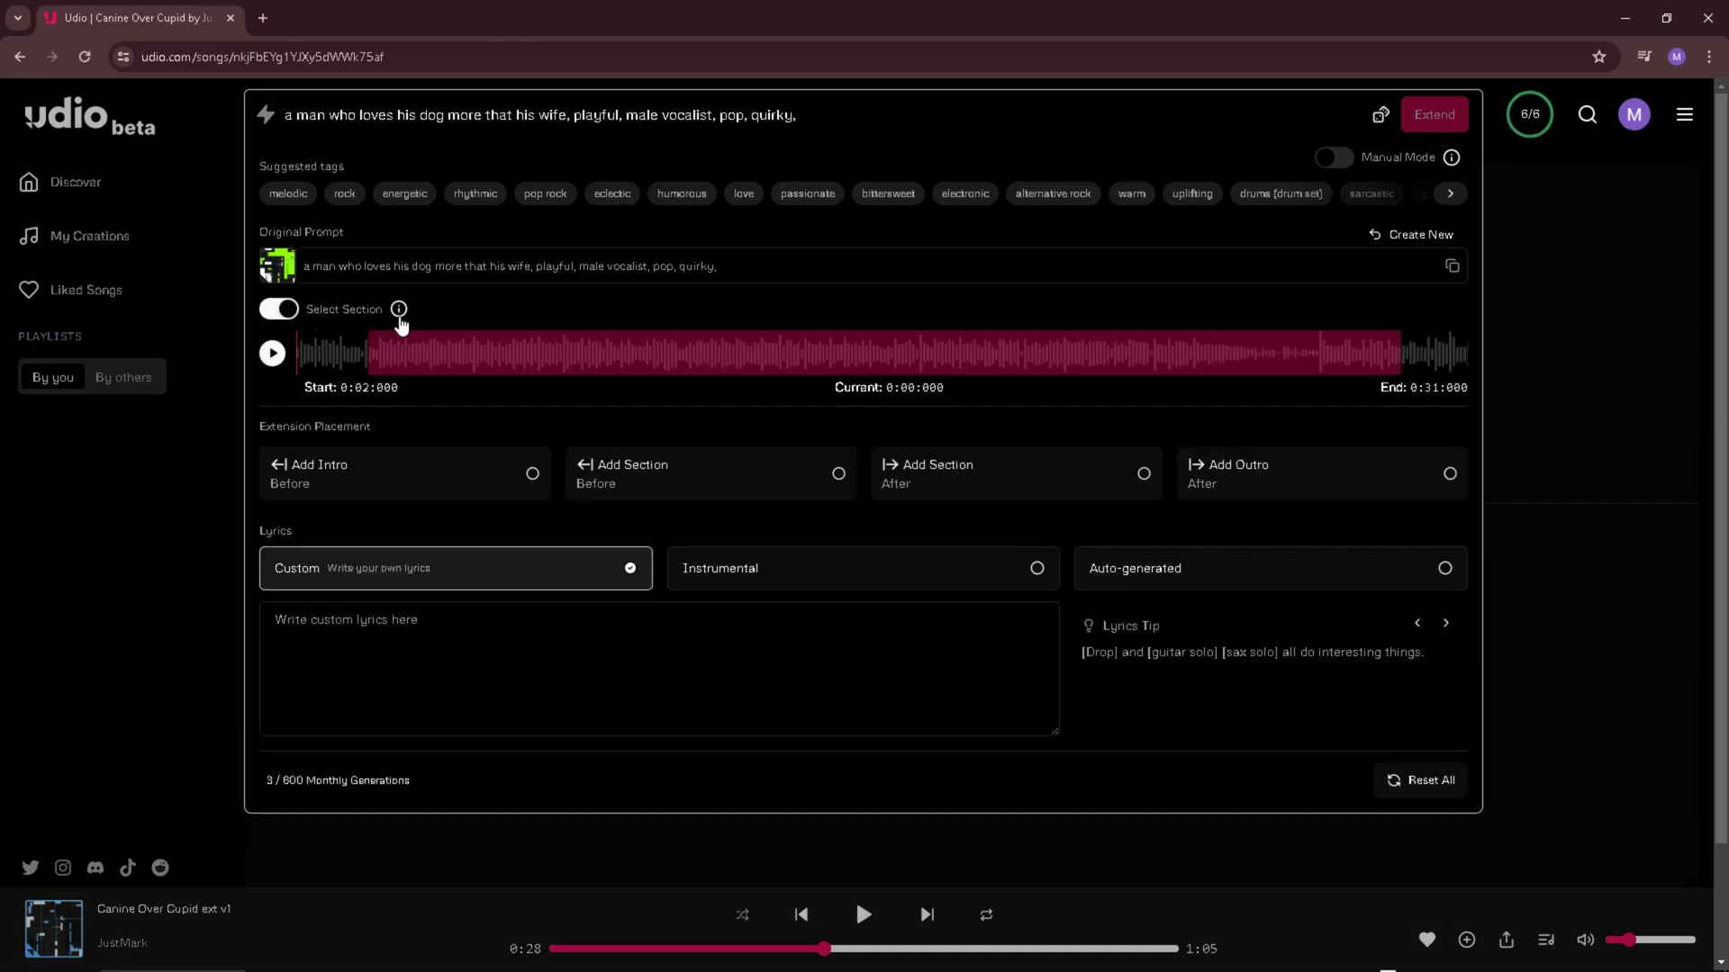
mouse_move(400, 313)
left_click_drag(1395, 355, 1459, 358)
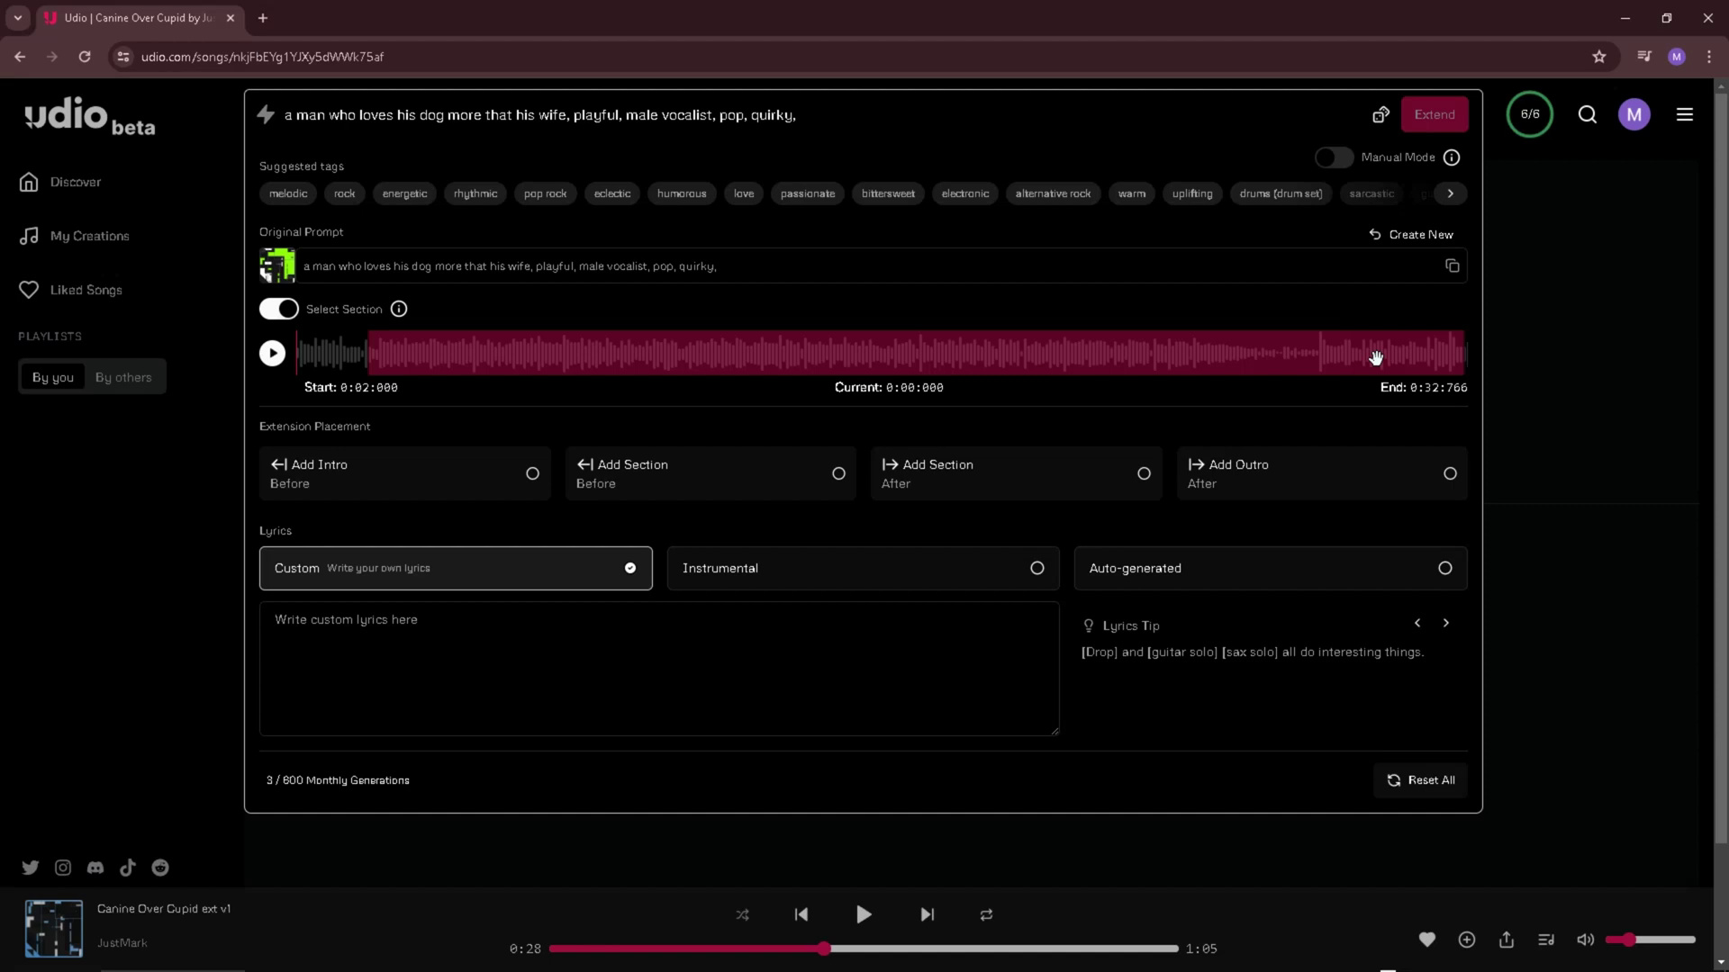
left_click(80, 238)
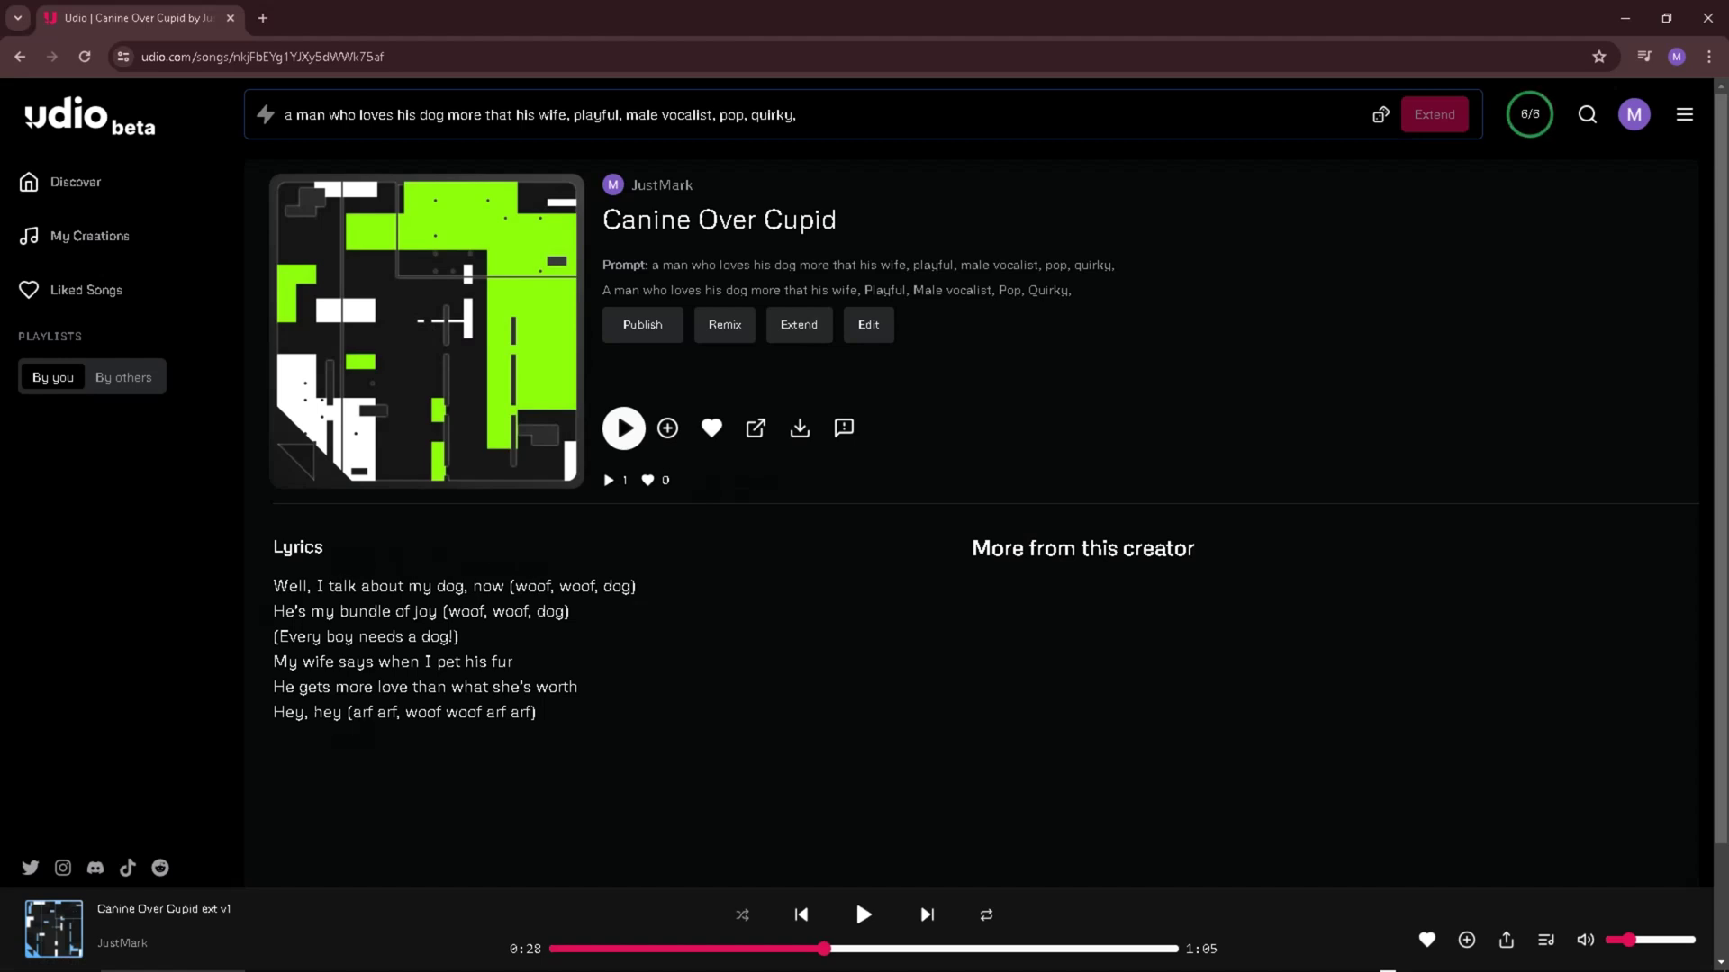
- Copy the last lyric line 'Hey, hey (arf arf, woof woof arf arf)'
left_click_drag(542, 717, 272, 720)
right_click(308, 717)
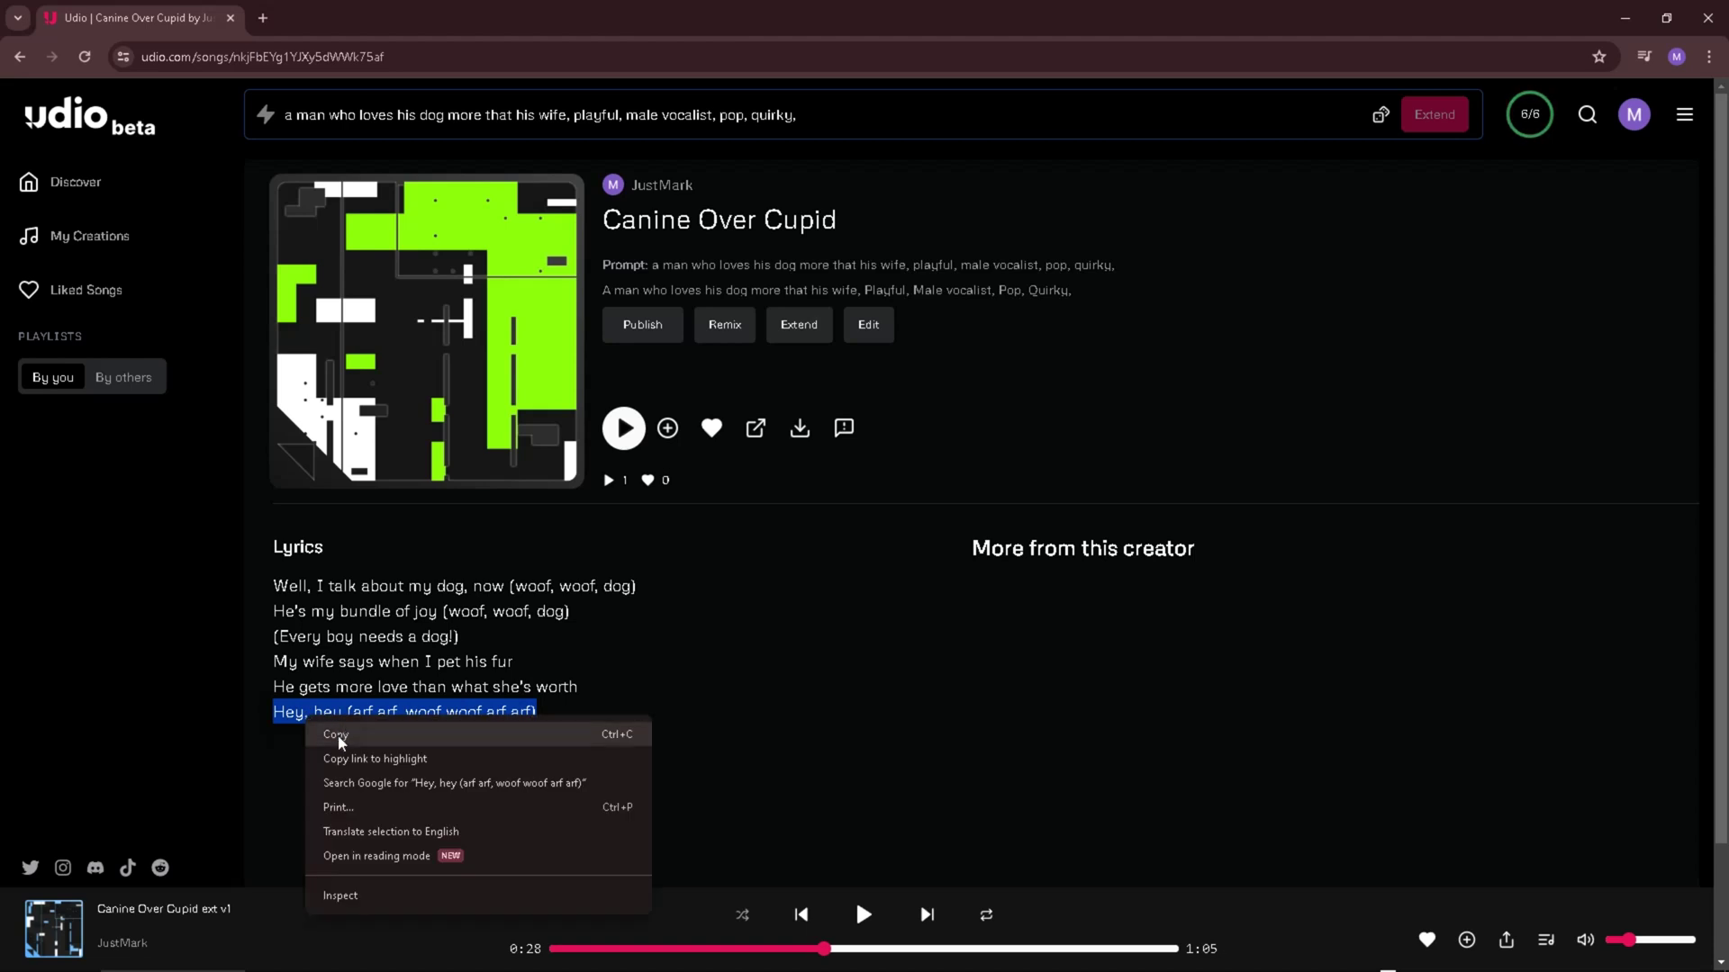
left_click(338, 734)
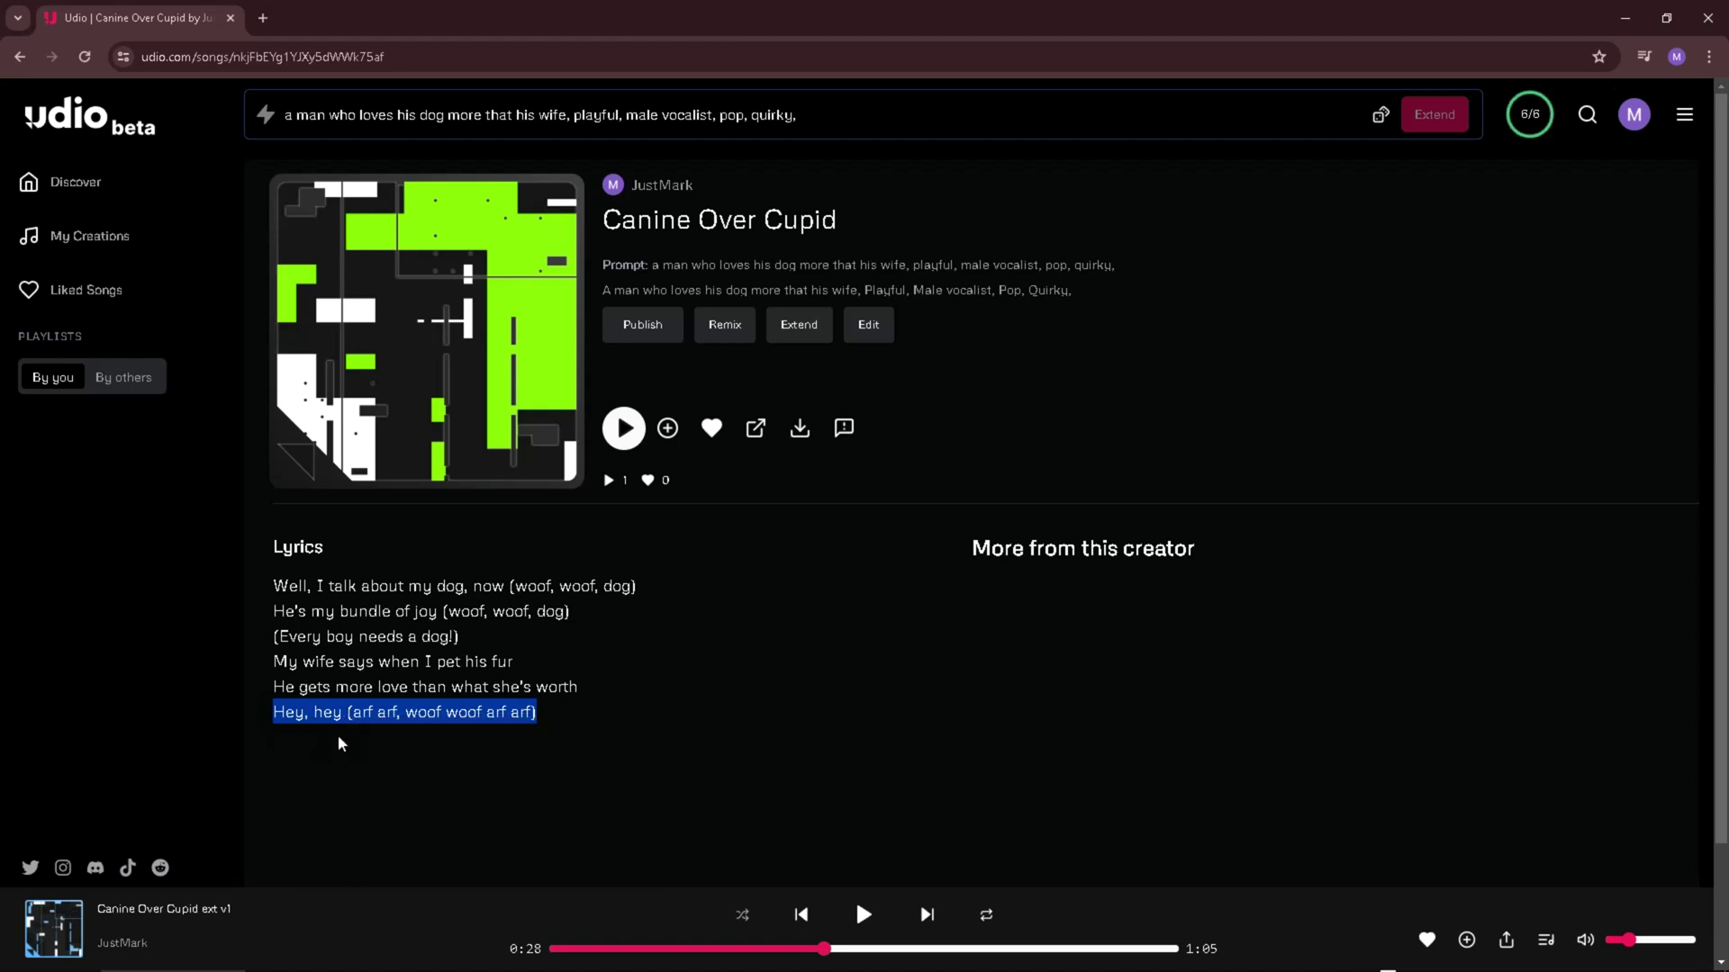
- Preview the song near 0:30, then restore the section to end at 0:32:766
left_click(798, 325)
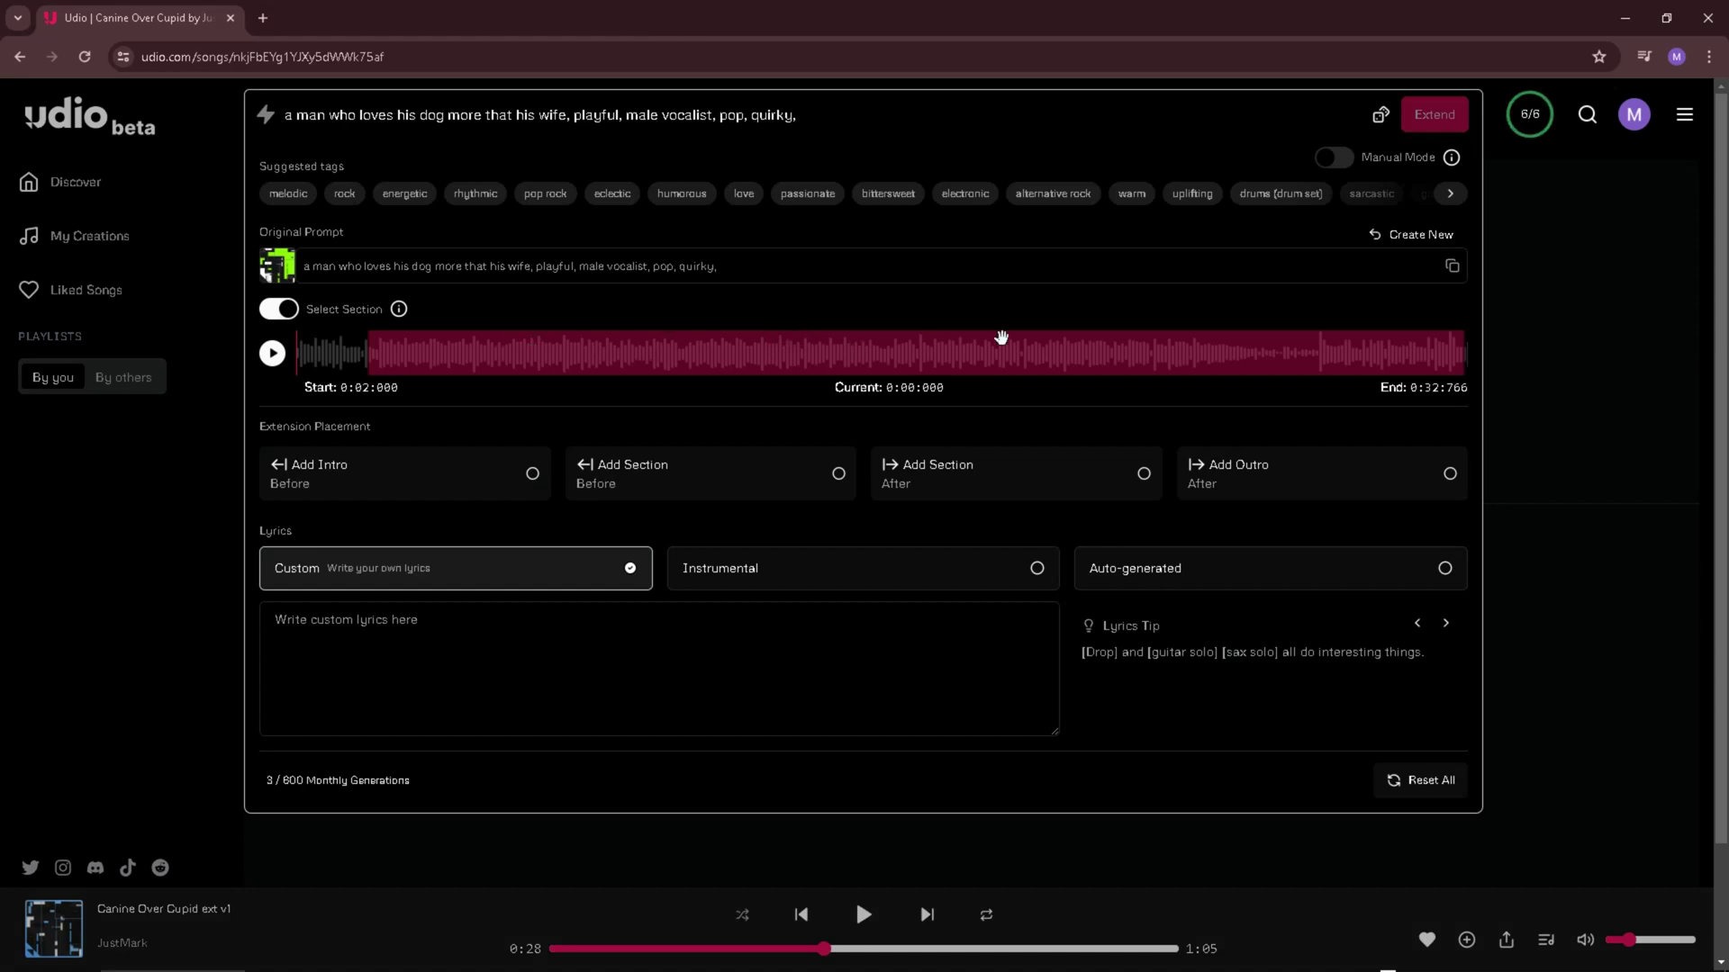
left_click(1473, 353)
left_click_drag(1465, 353, 1337, 353)
left_click(1379, 353)
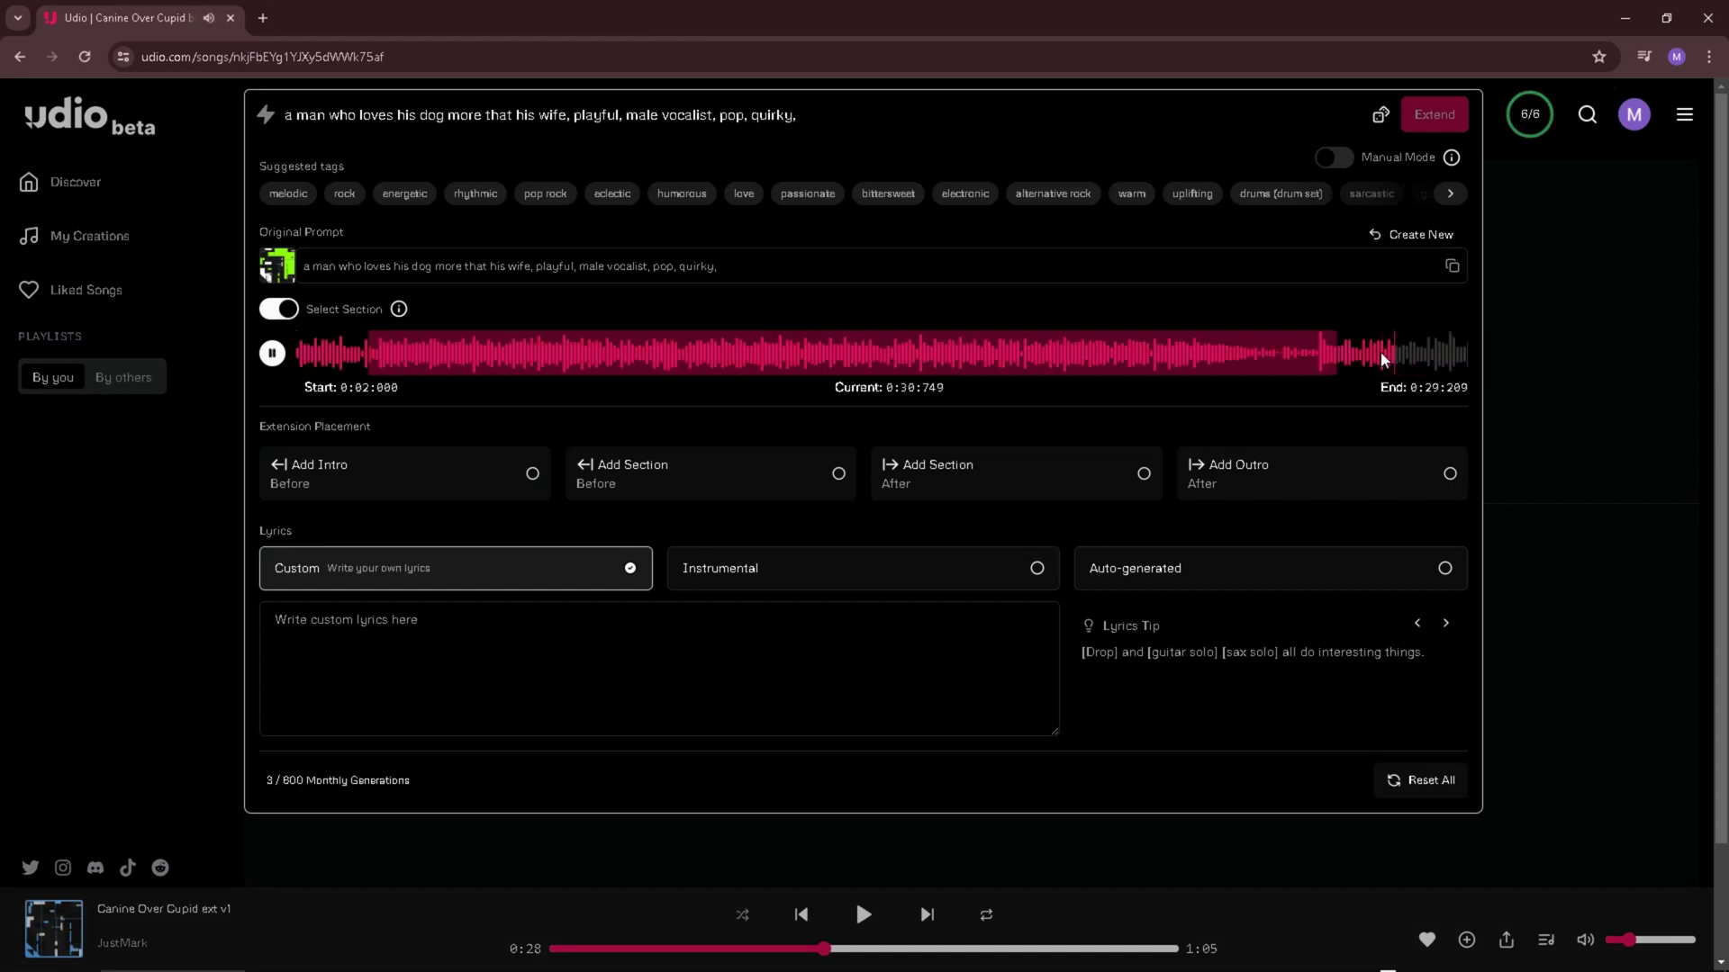
left_click_drag(1339, 353, 1503, 359)
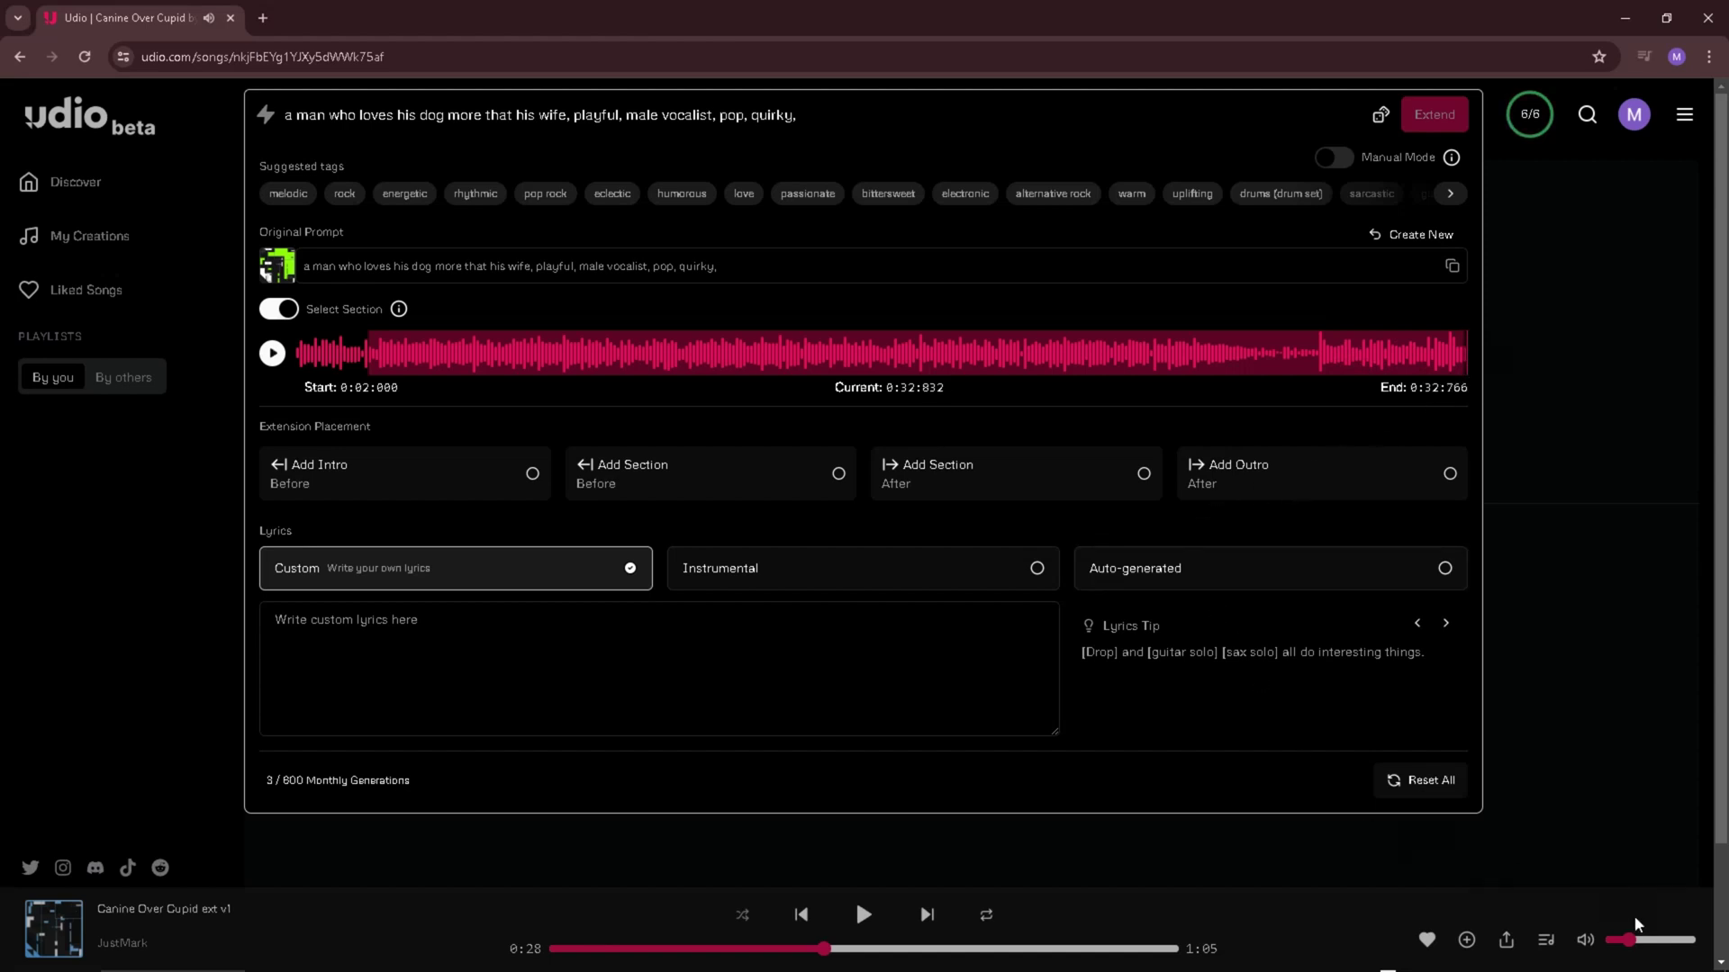
left_click(1620, 948)
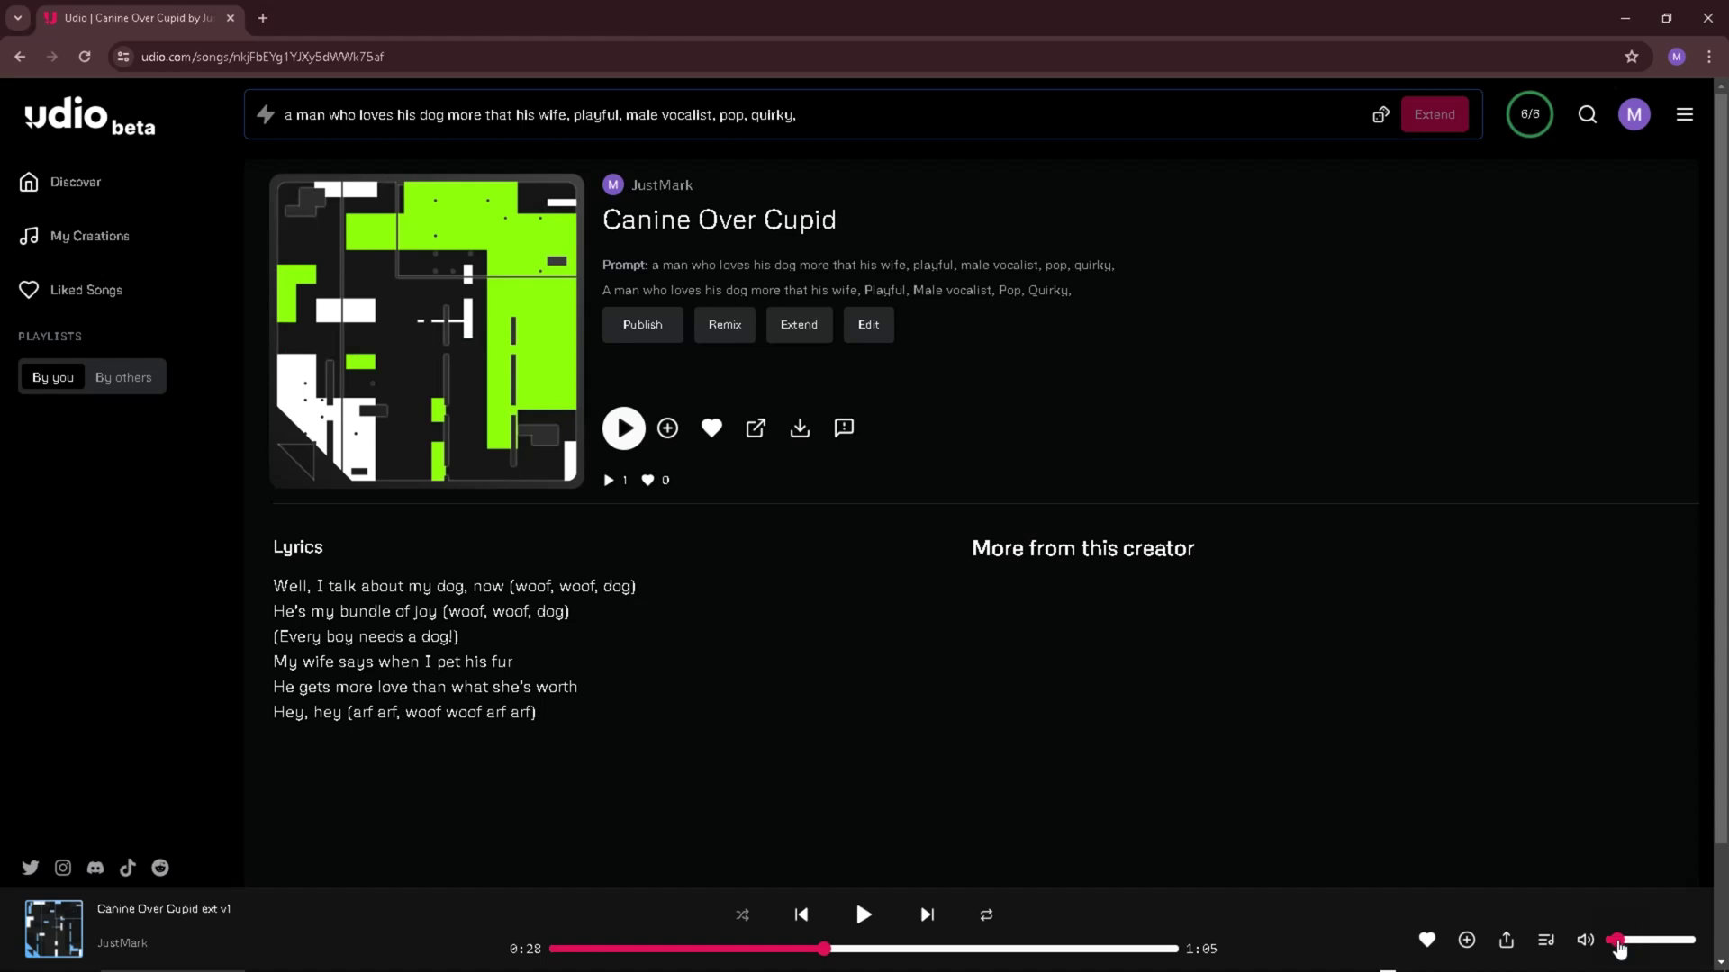
left_click(797, 325)
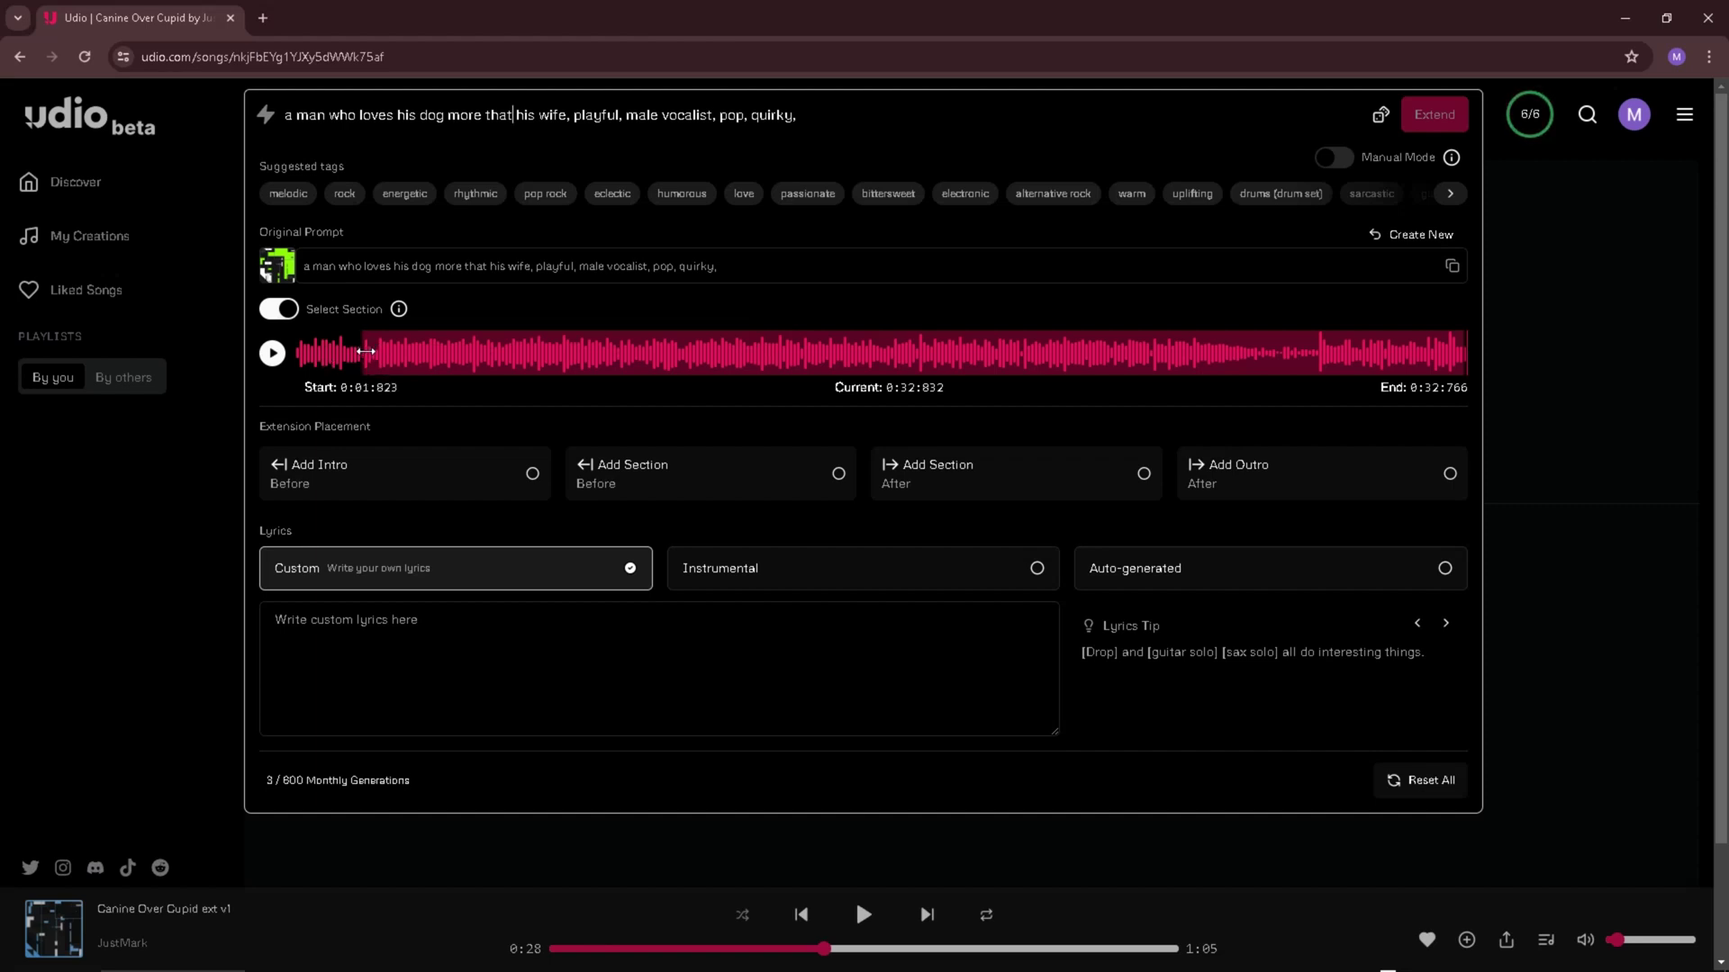
- Extend with a section before, manual mode, and pasted lyrics 'Hey, hey (arf arf, woof woof arf arf)'
left_click(357, 481)
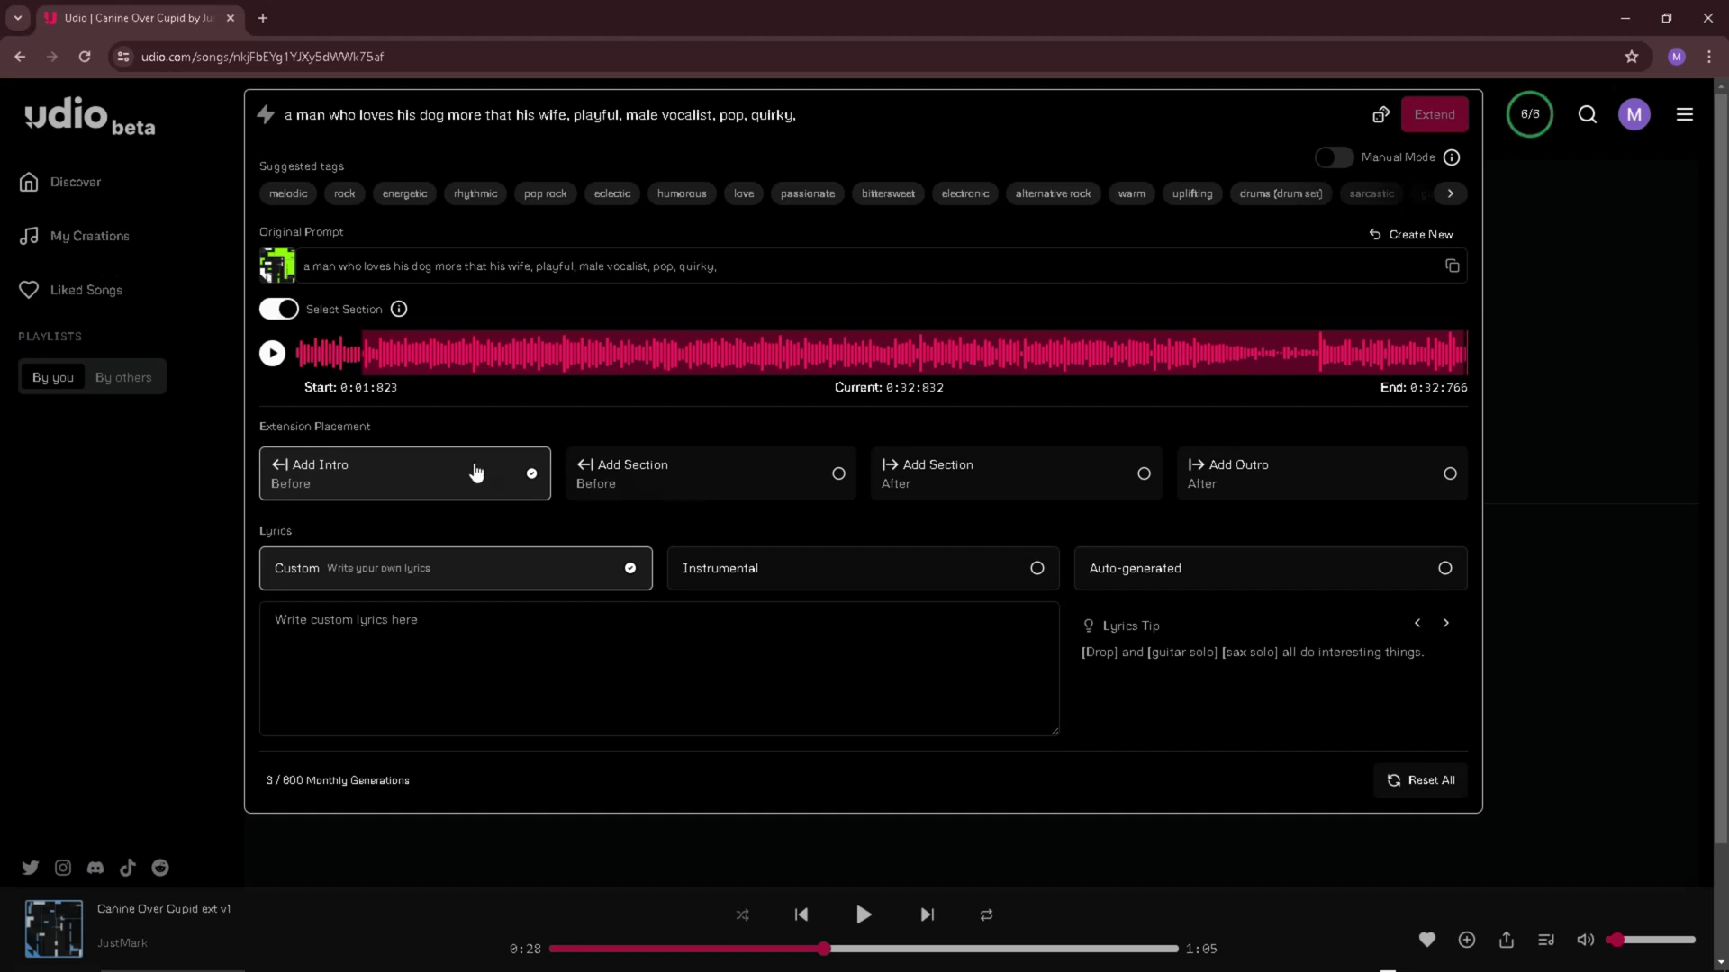
left_click(681, 479)
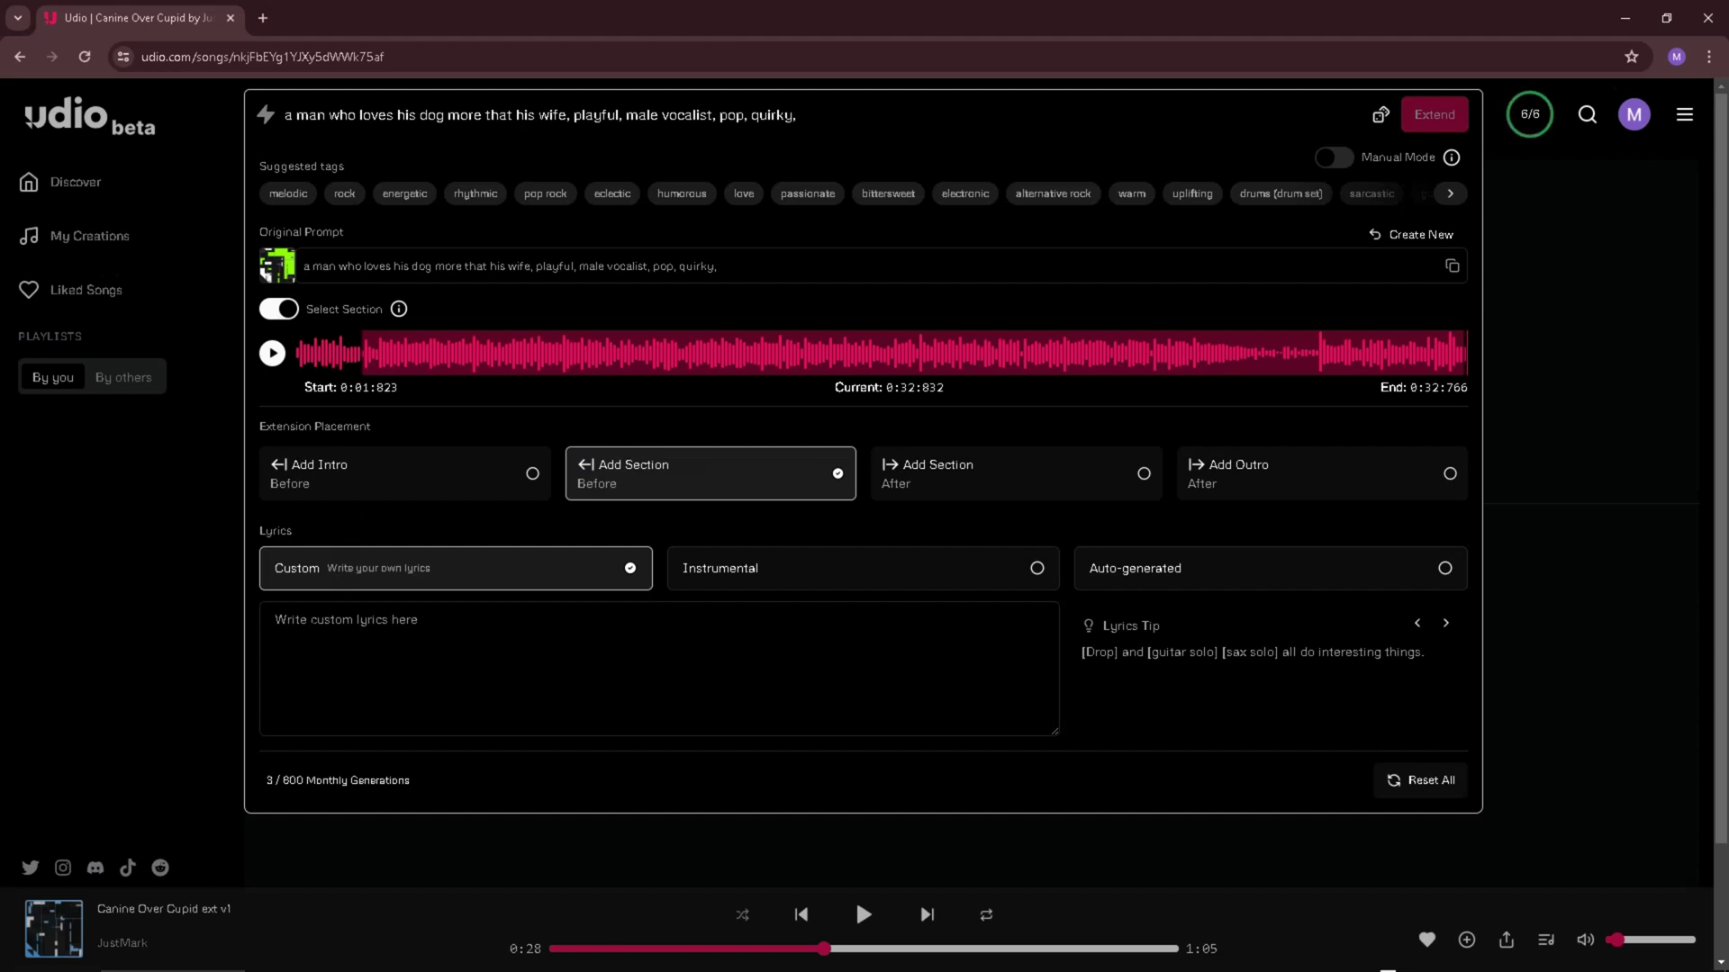
right_click(308, 629)
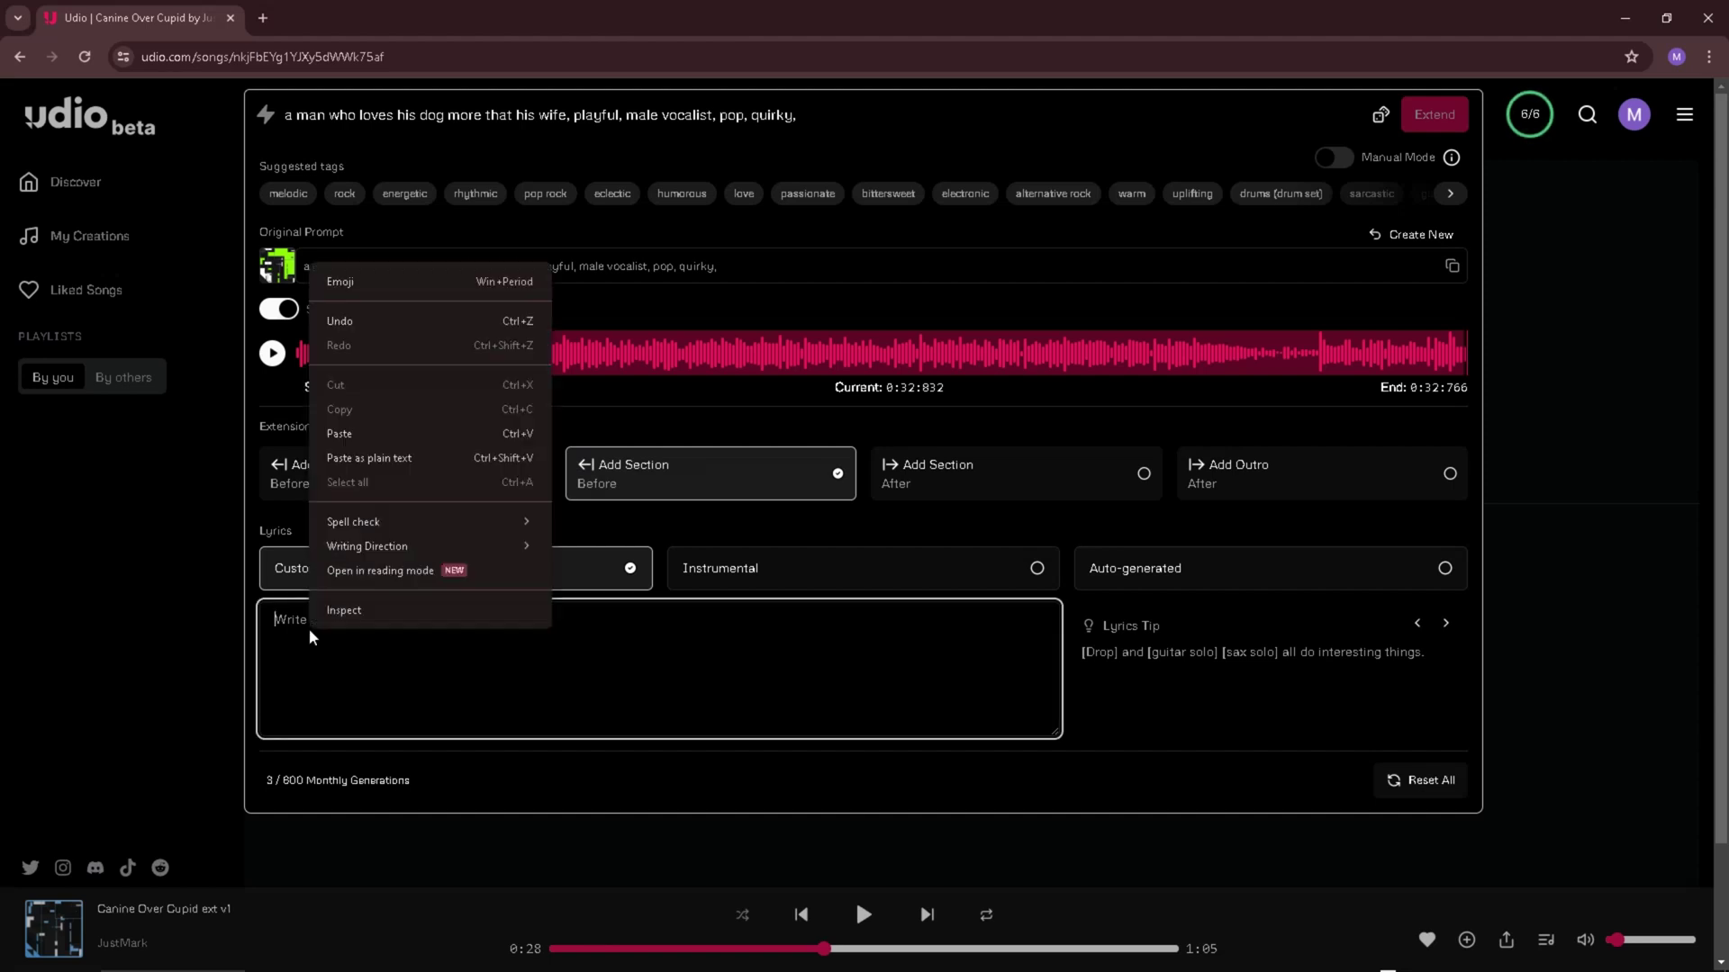
left_click(341, 434)
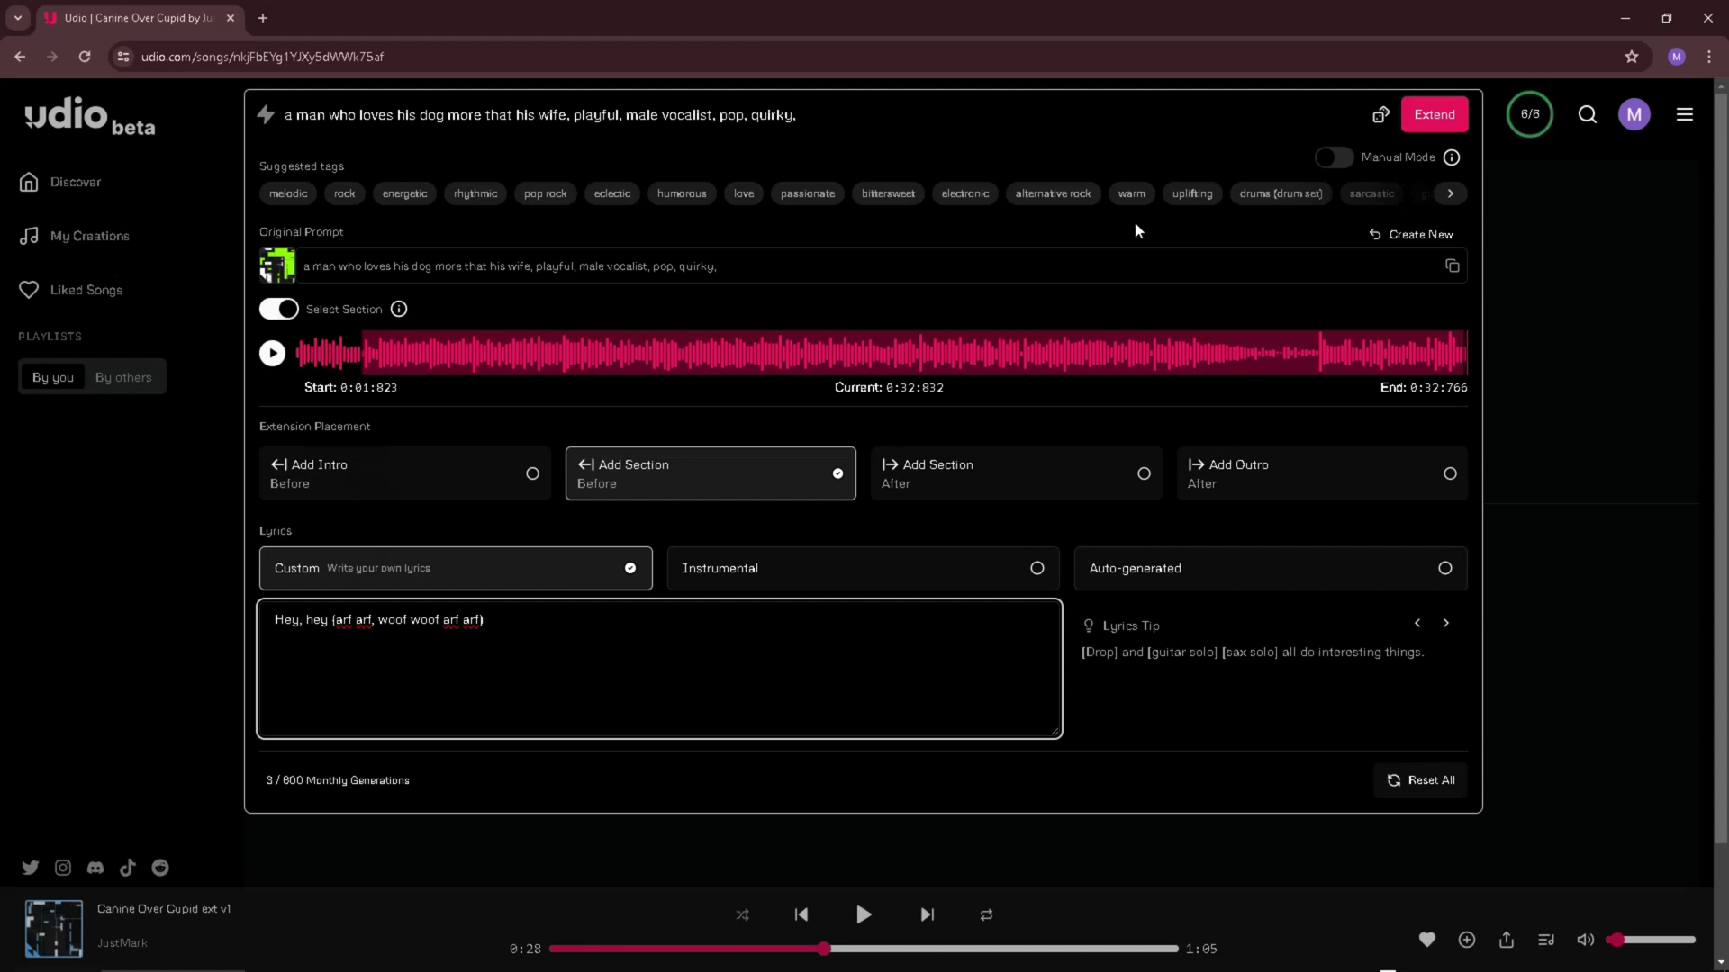
left_click(1334, 161)
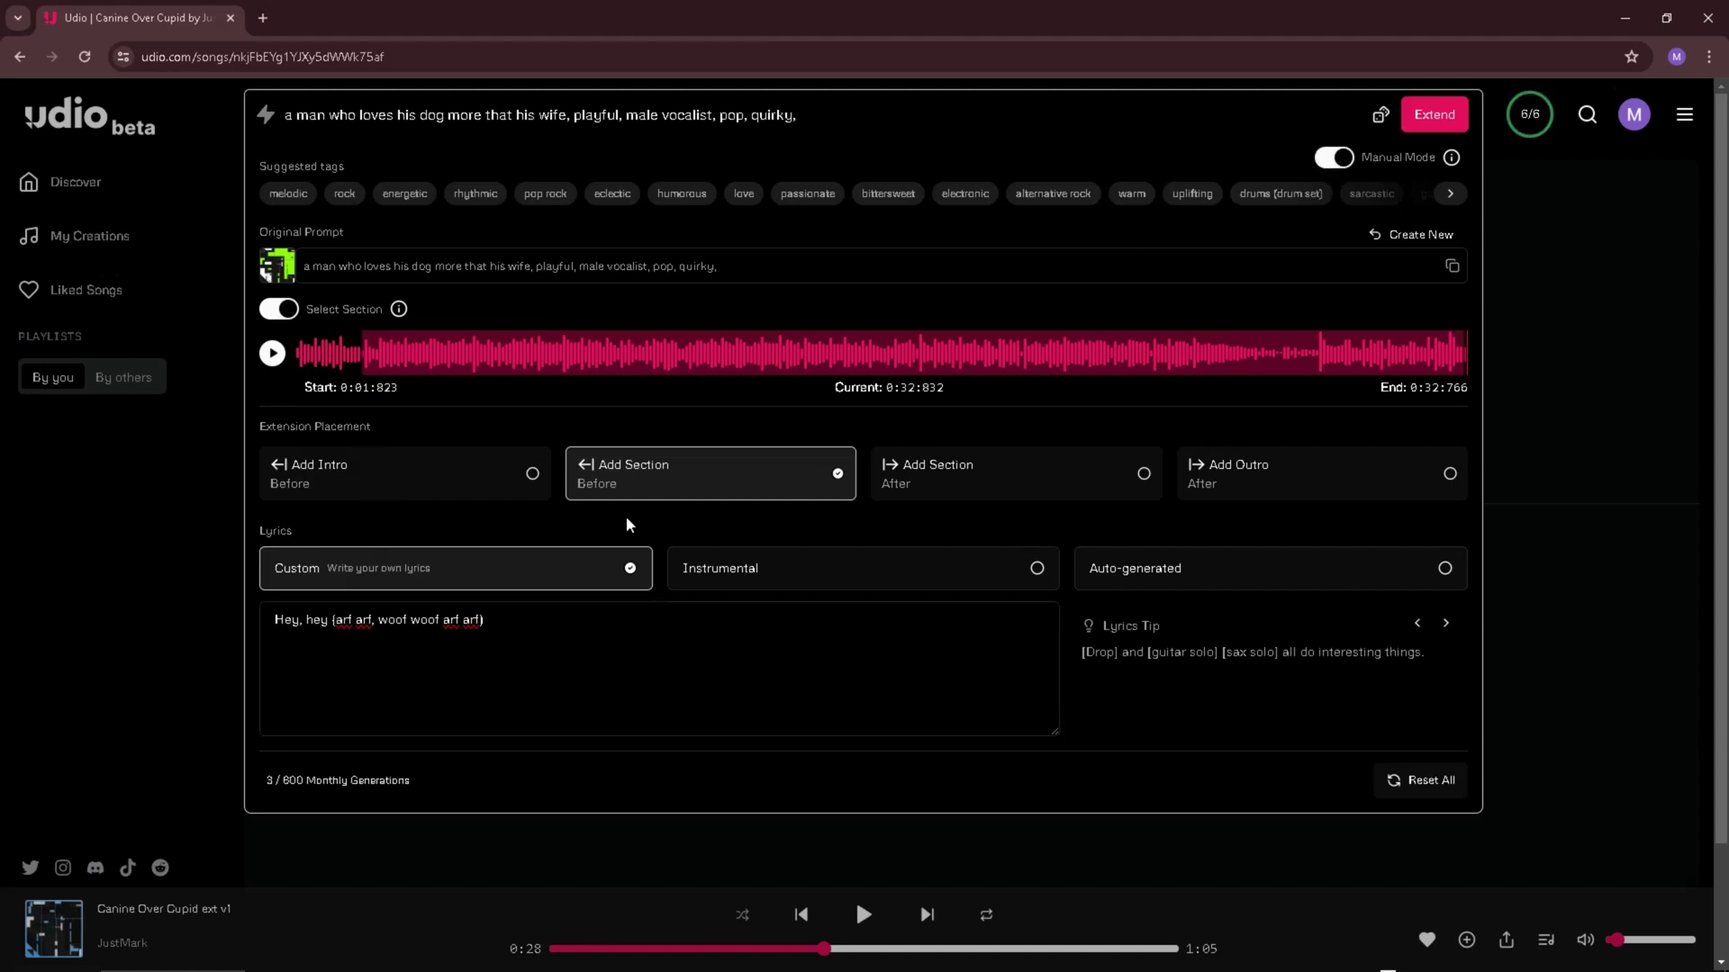
left_click(1431, 117)
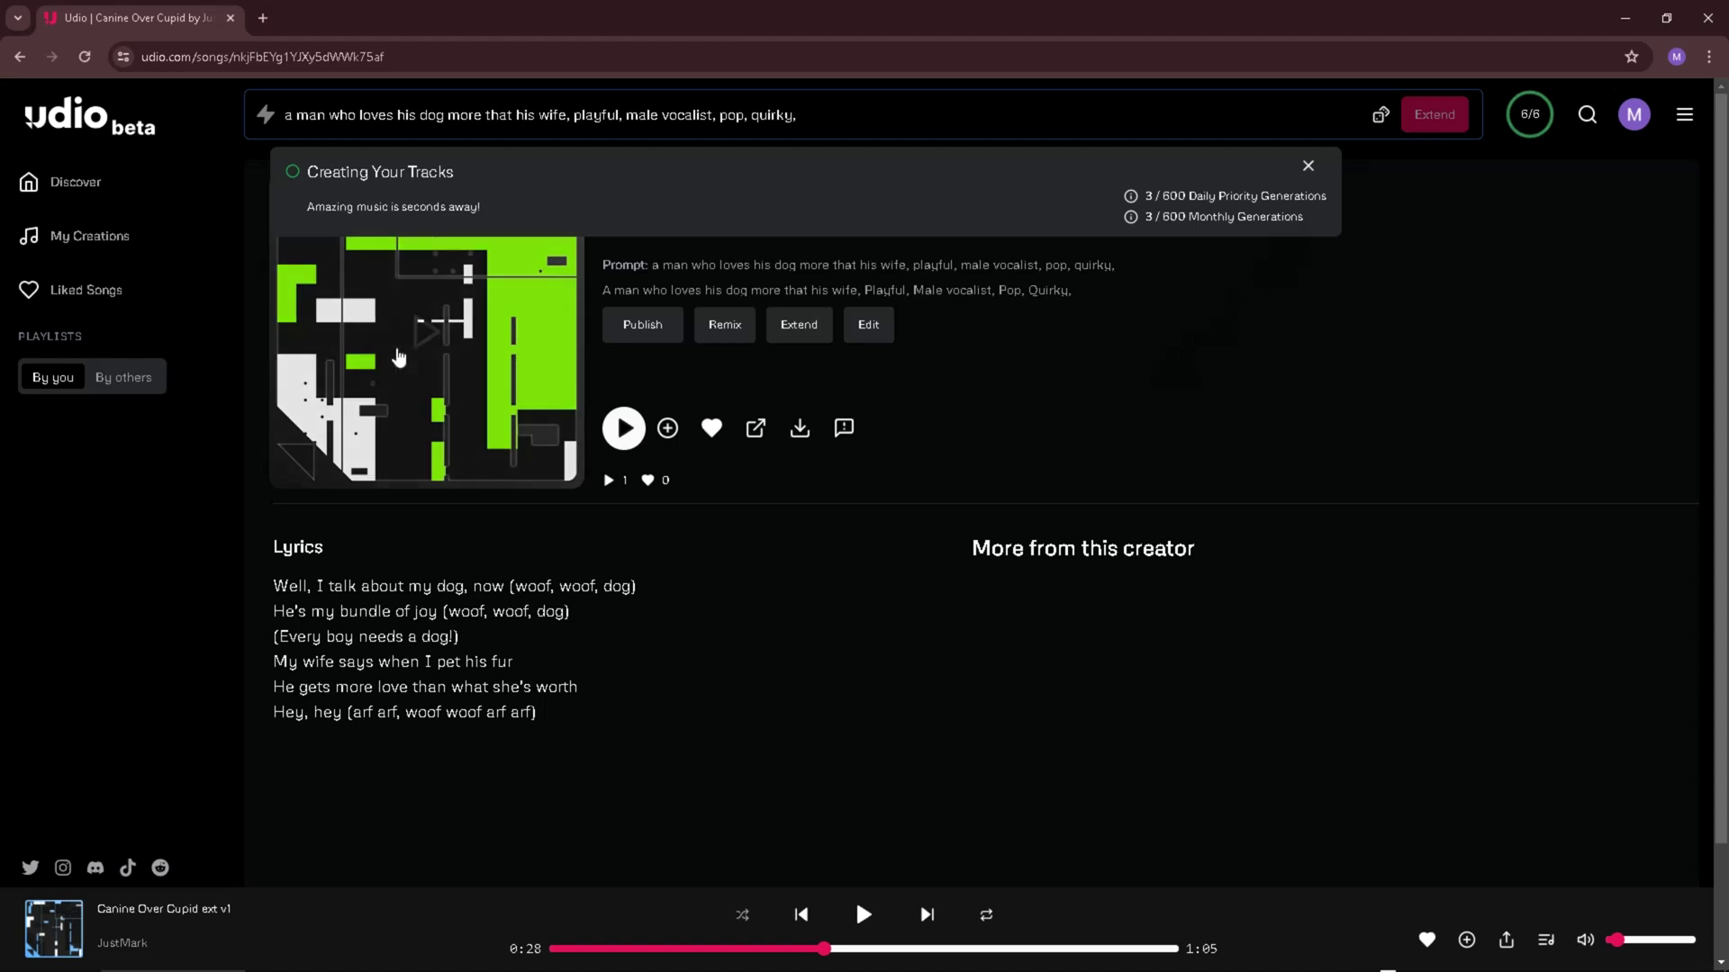
- Wait in My Creations for the 1:03 ext v1 and v2, then open ext v2
left_click(72, 247)
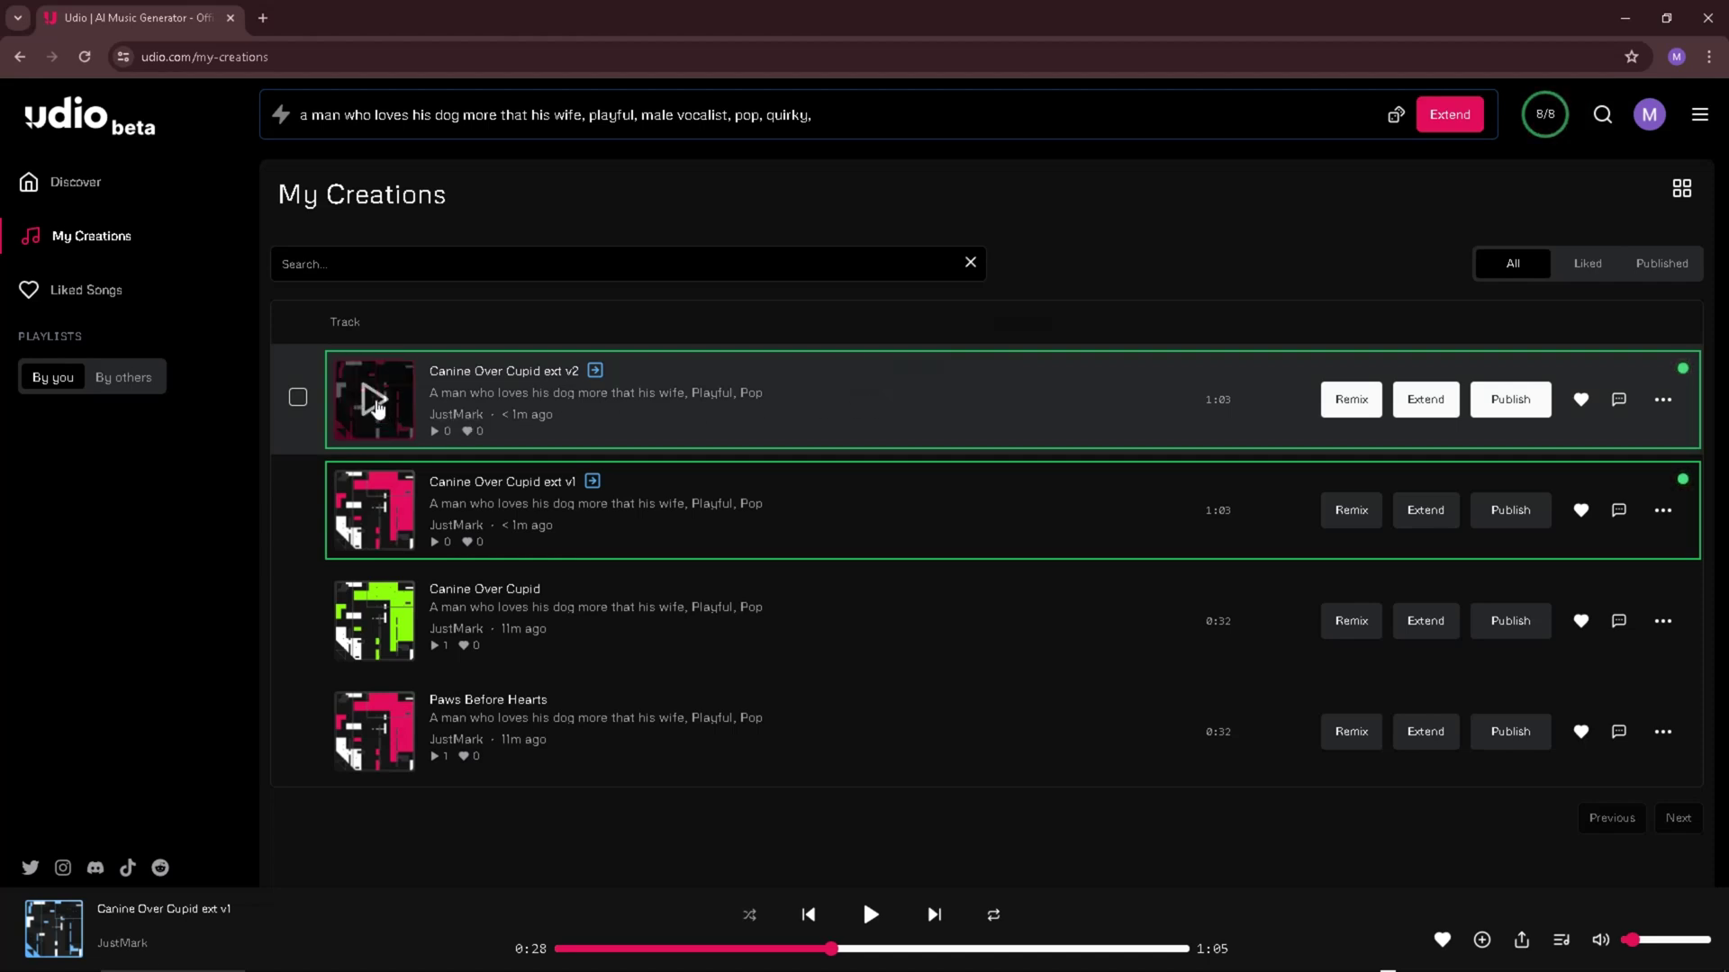
left_click(864, 408)
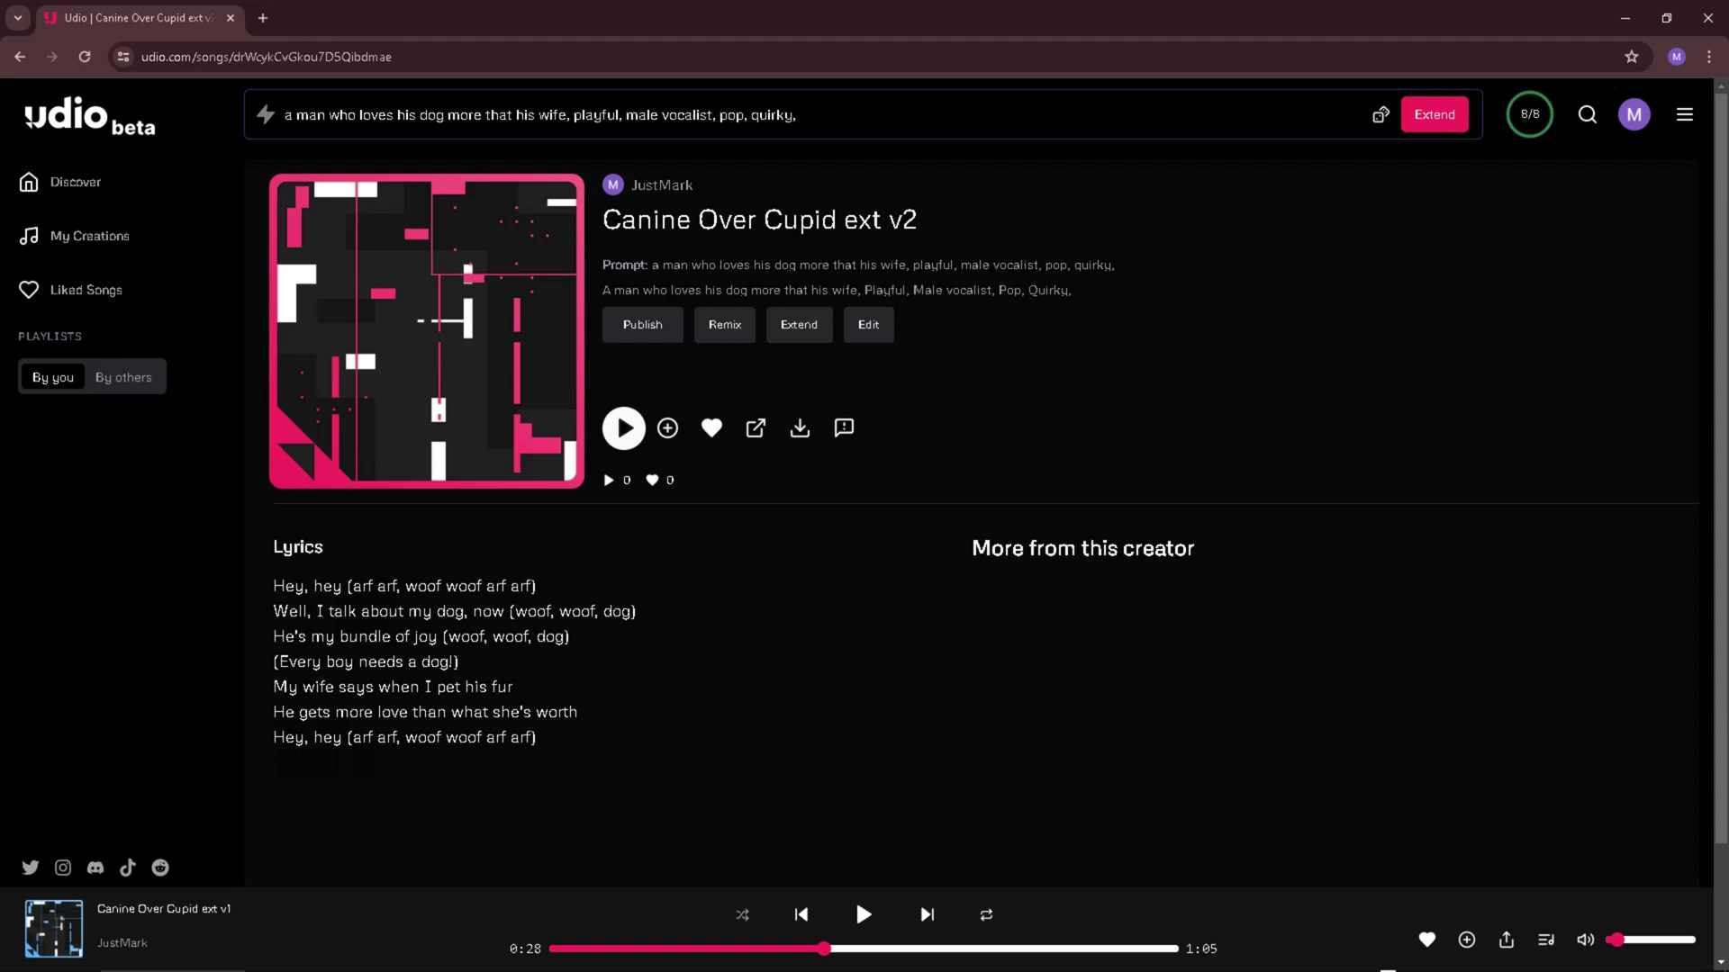
- Play Canine Over Cupid ext v2 to 0:22 at slightly higher volume, then return to My Creations
left_click(620, 429)
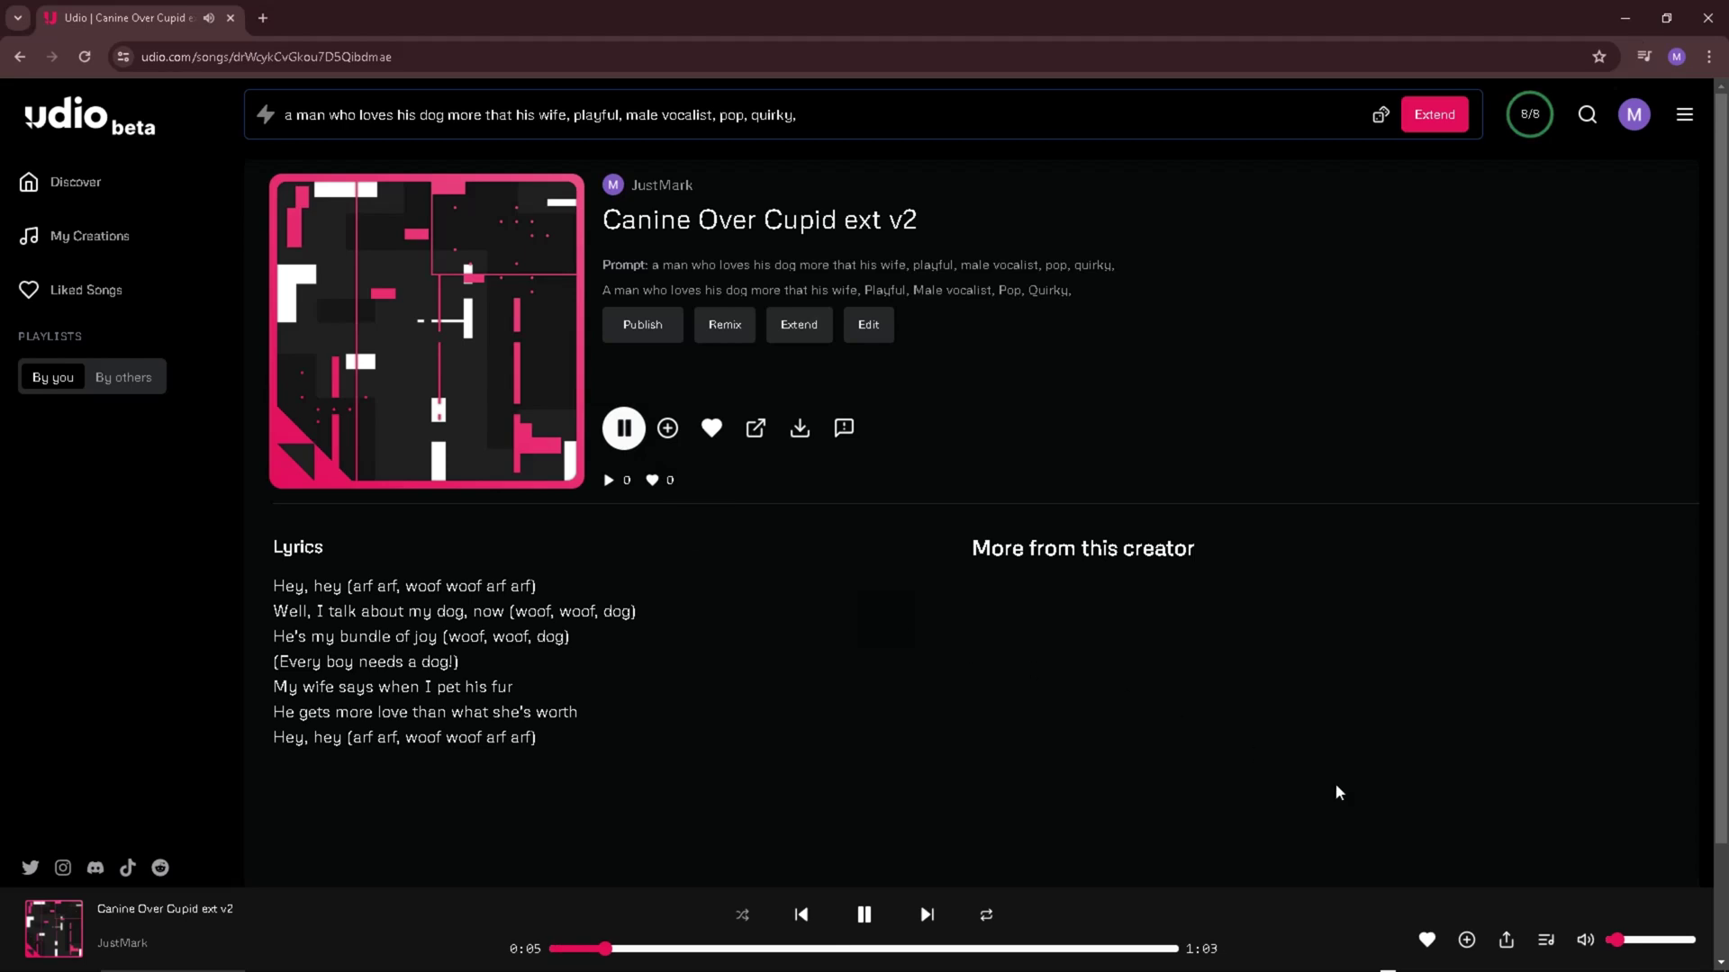
left_click(1637, 941)
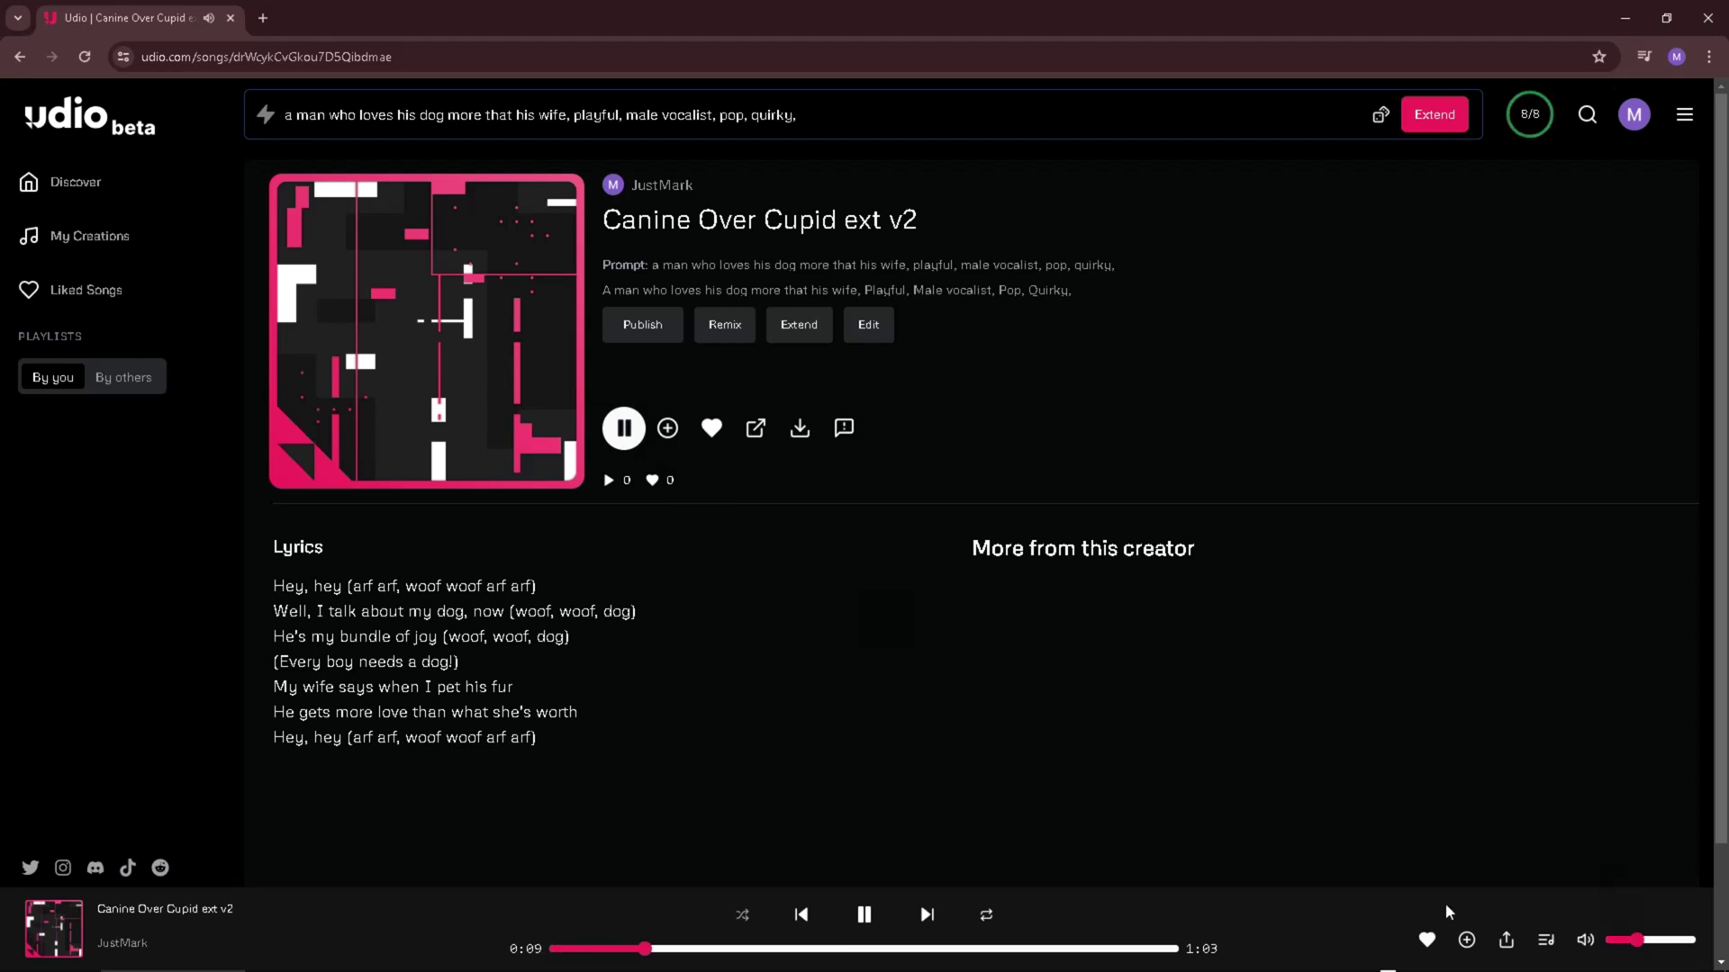
left_click(865, 916)
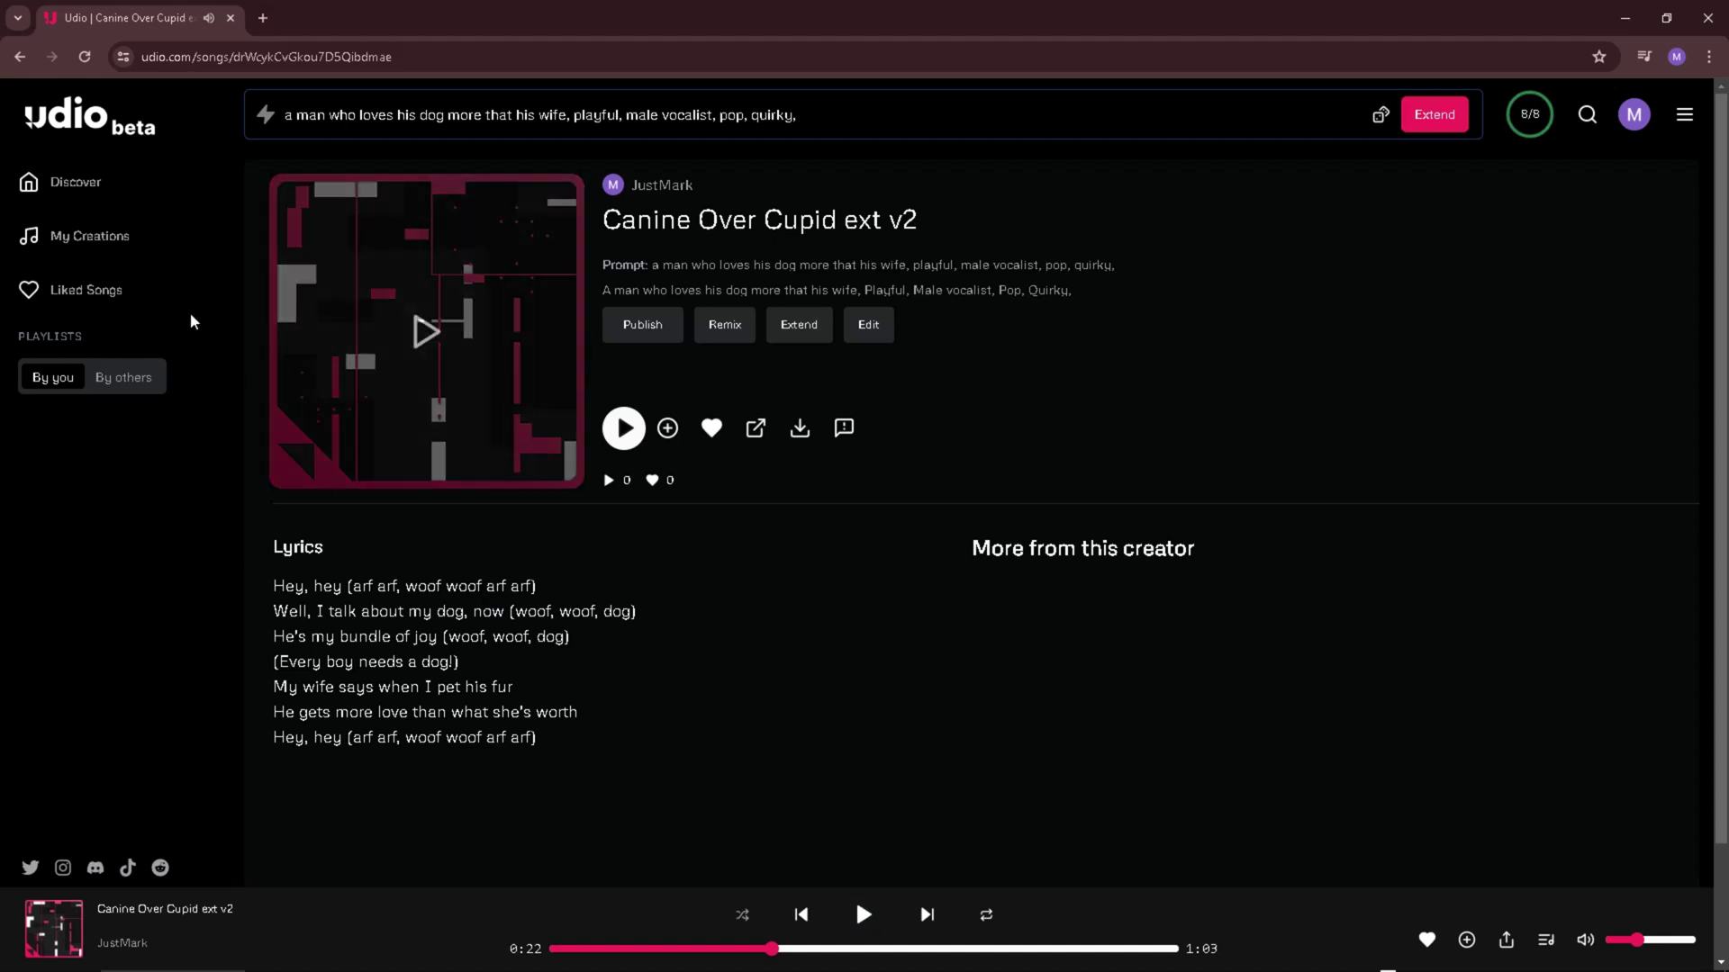
left_click(84, 239)
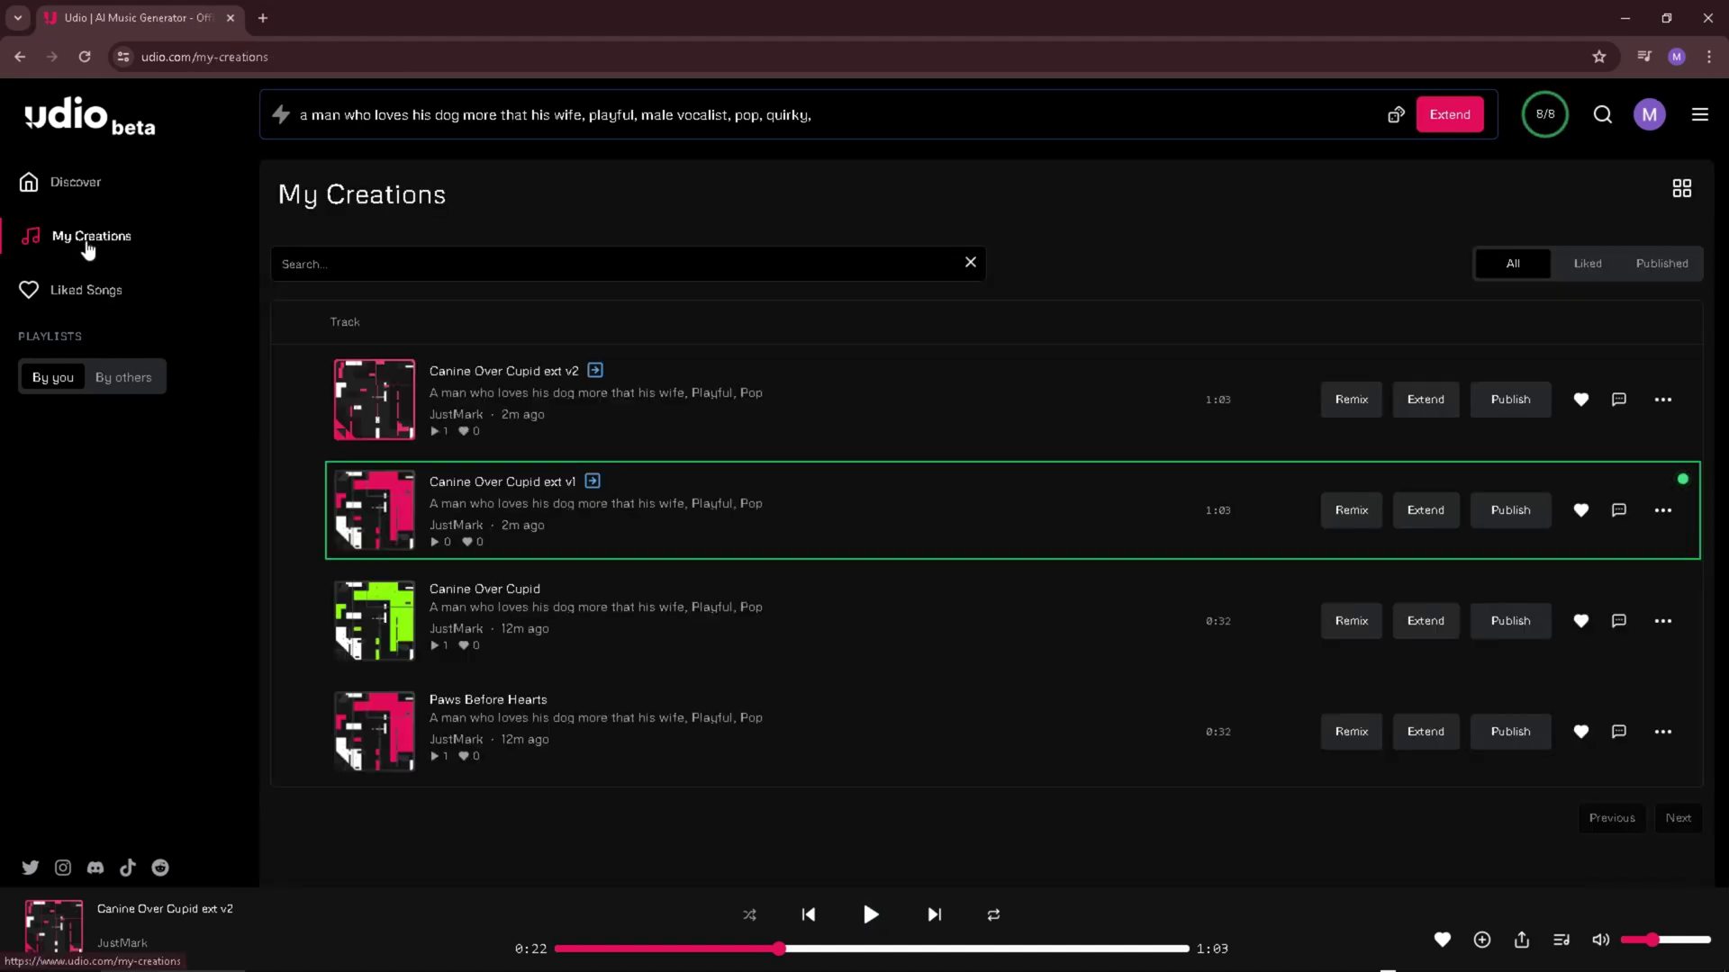
- Open the original Canine Over Cupid and set the extension section to span 0:00:000–0:32:816
left_click(804, 621)
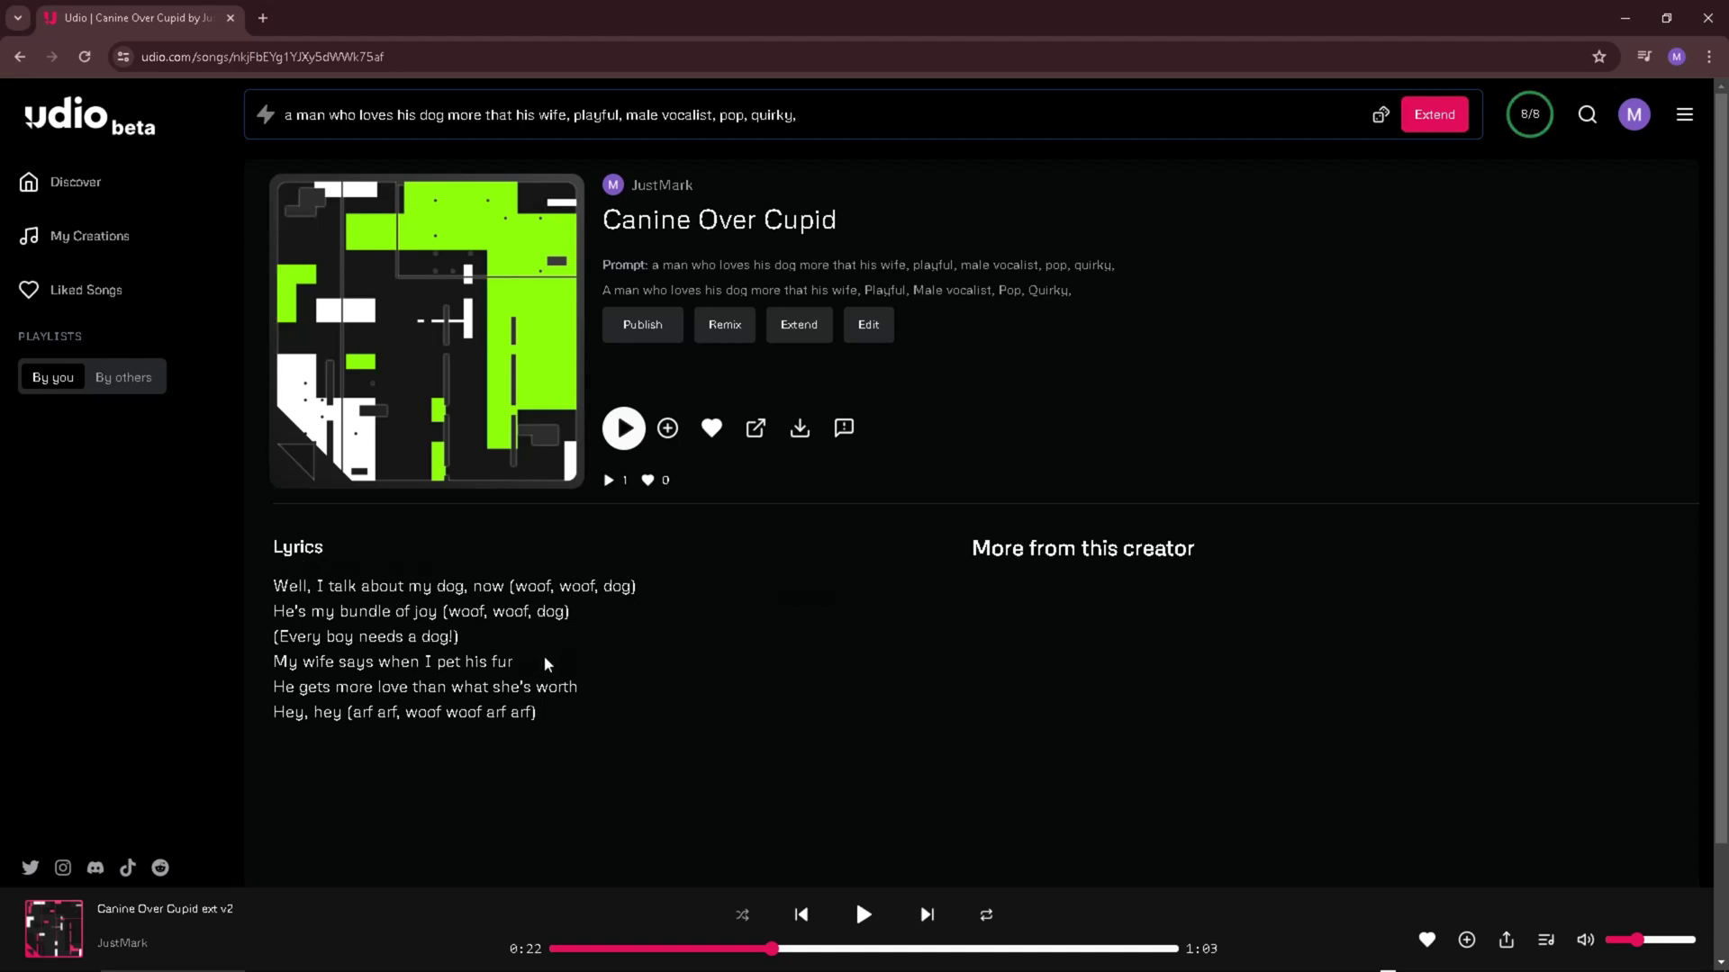
left_click(798, 326)
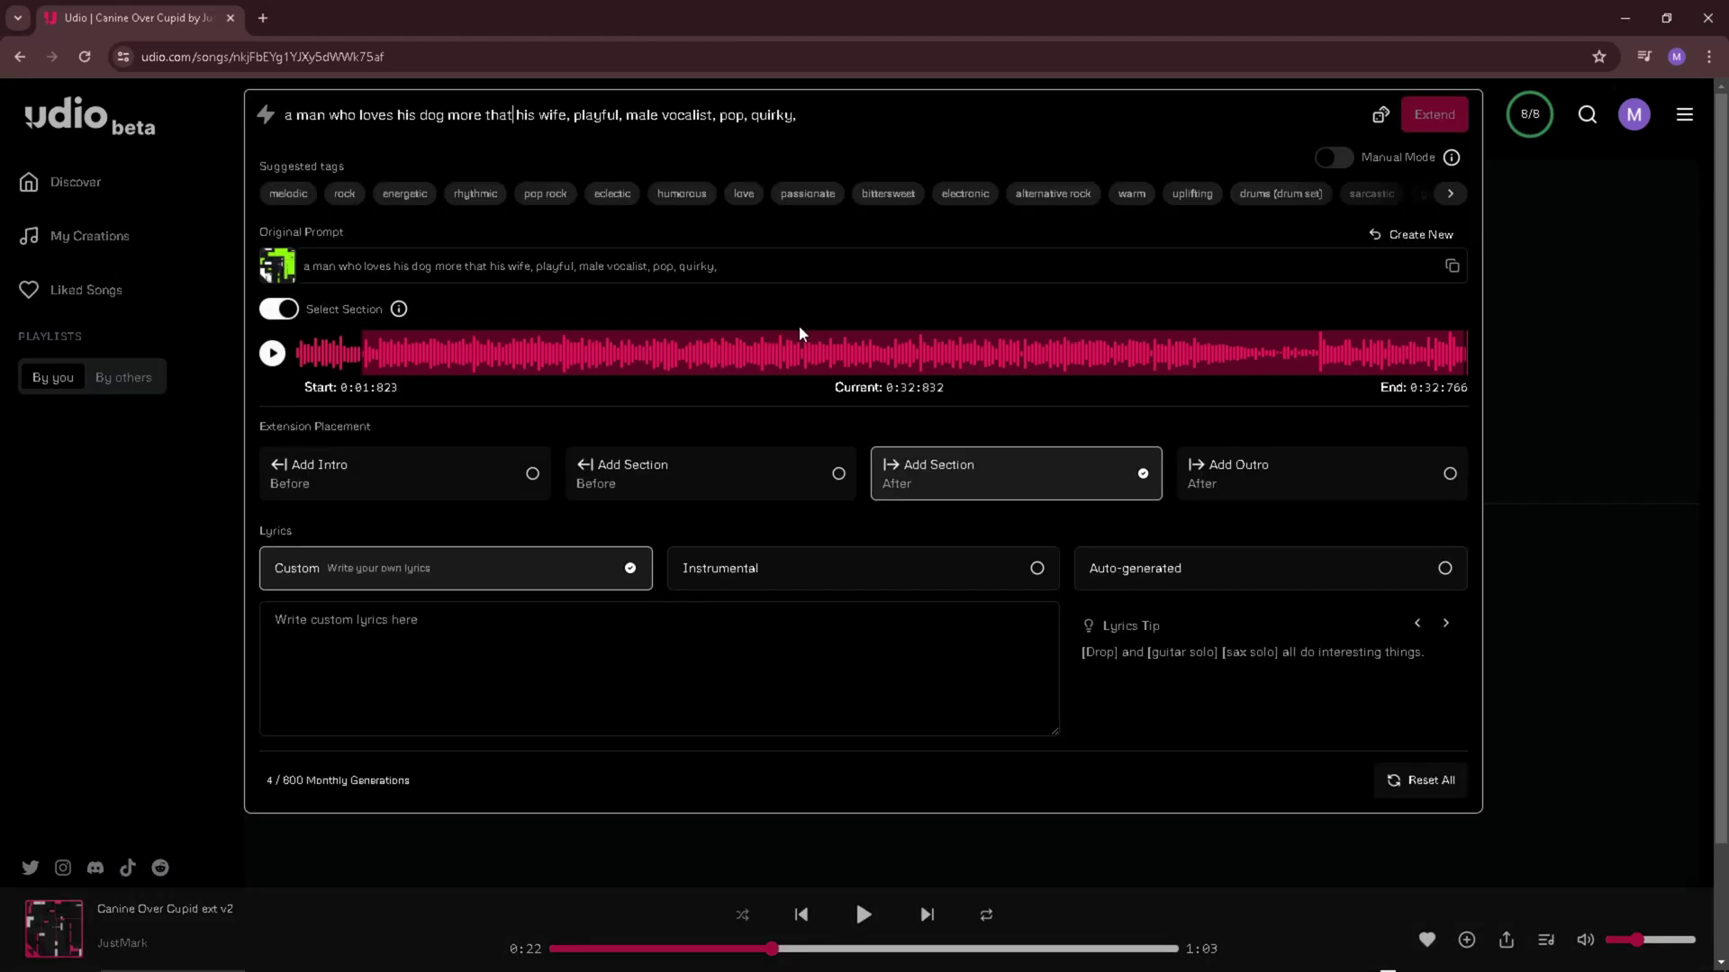
left_click_drag(362, 356, 484, 362)
mouse_move(922, 355)
left_mouse_down()
mouse_move(856, 355)
mouse_move(902, 355)
left_mouse_up()
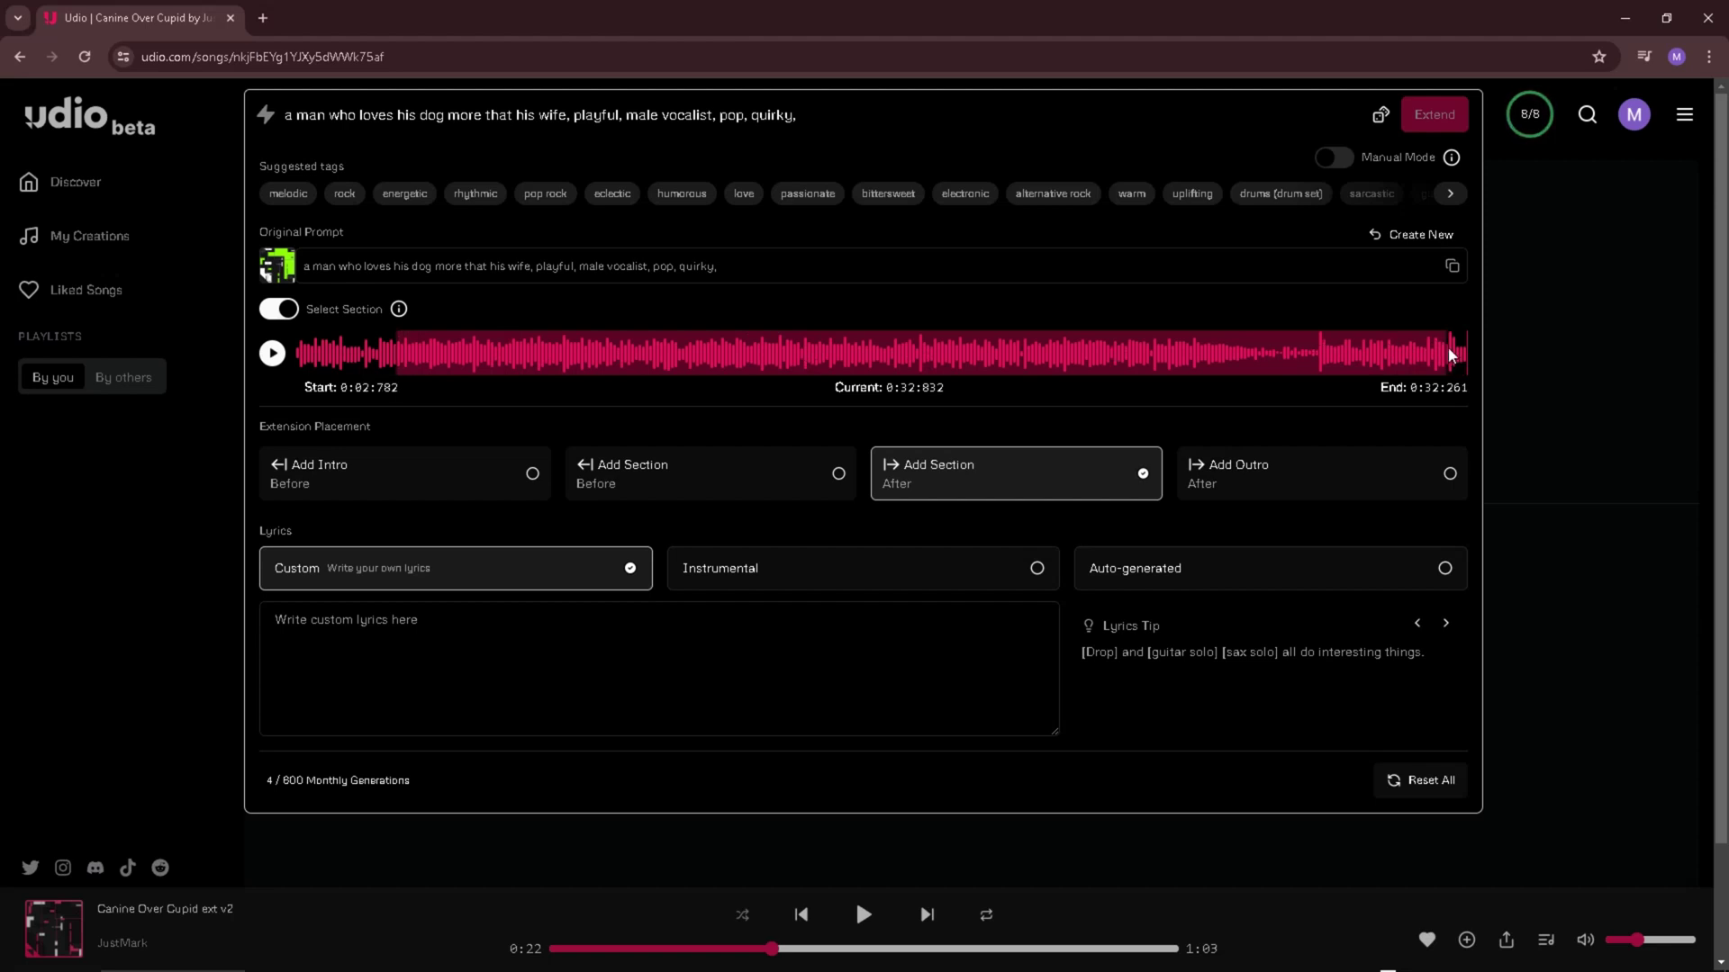
left_click_drag(1447, 351, 794, 351)
left_click_drag(623, 340, 1285, 360)
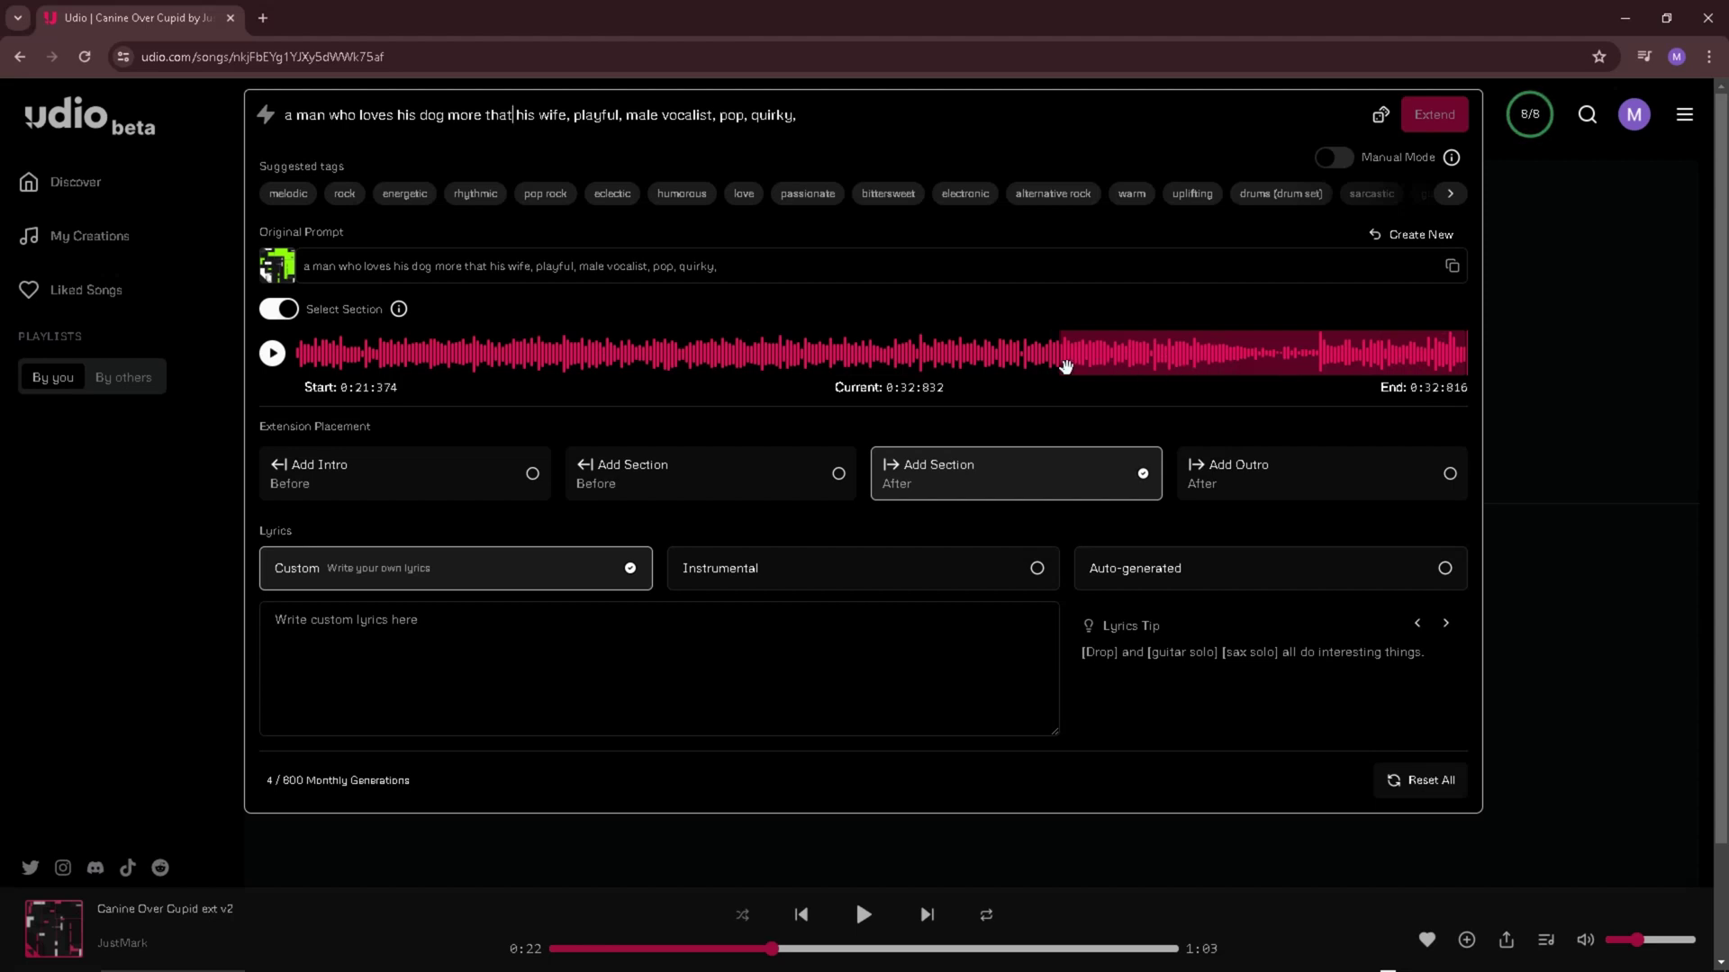
left_click_drag(1061, 364, 388, 356)
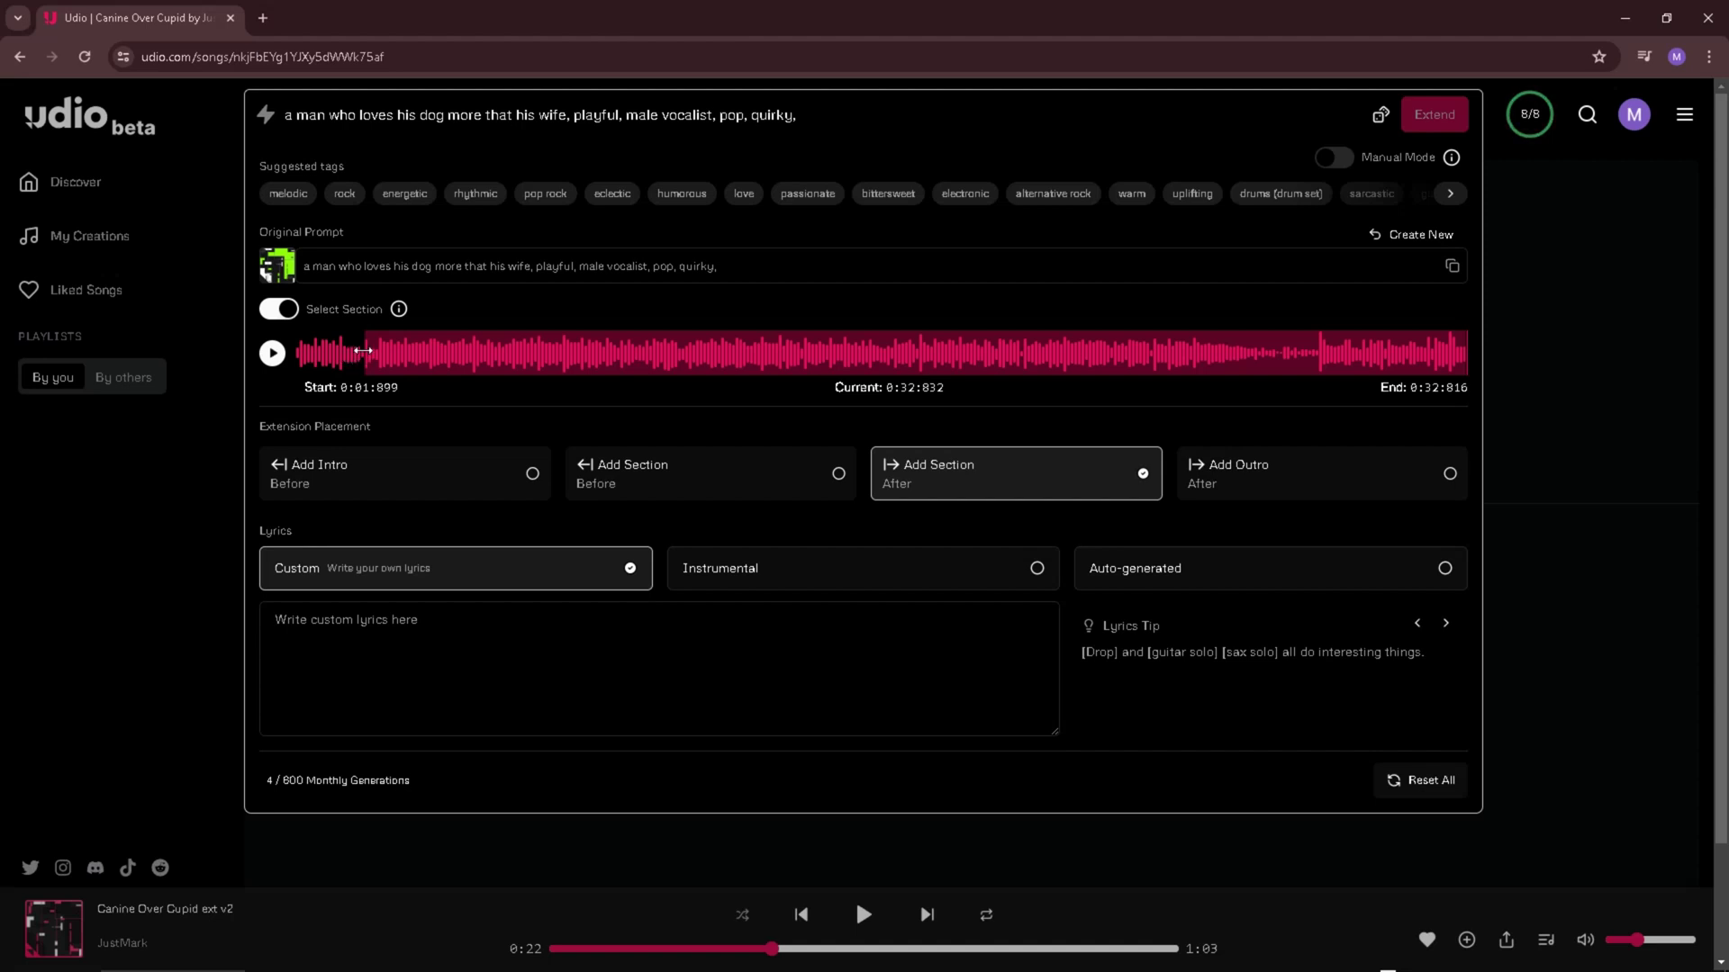
left_click_drag(363, 350, 279, 365)
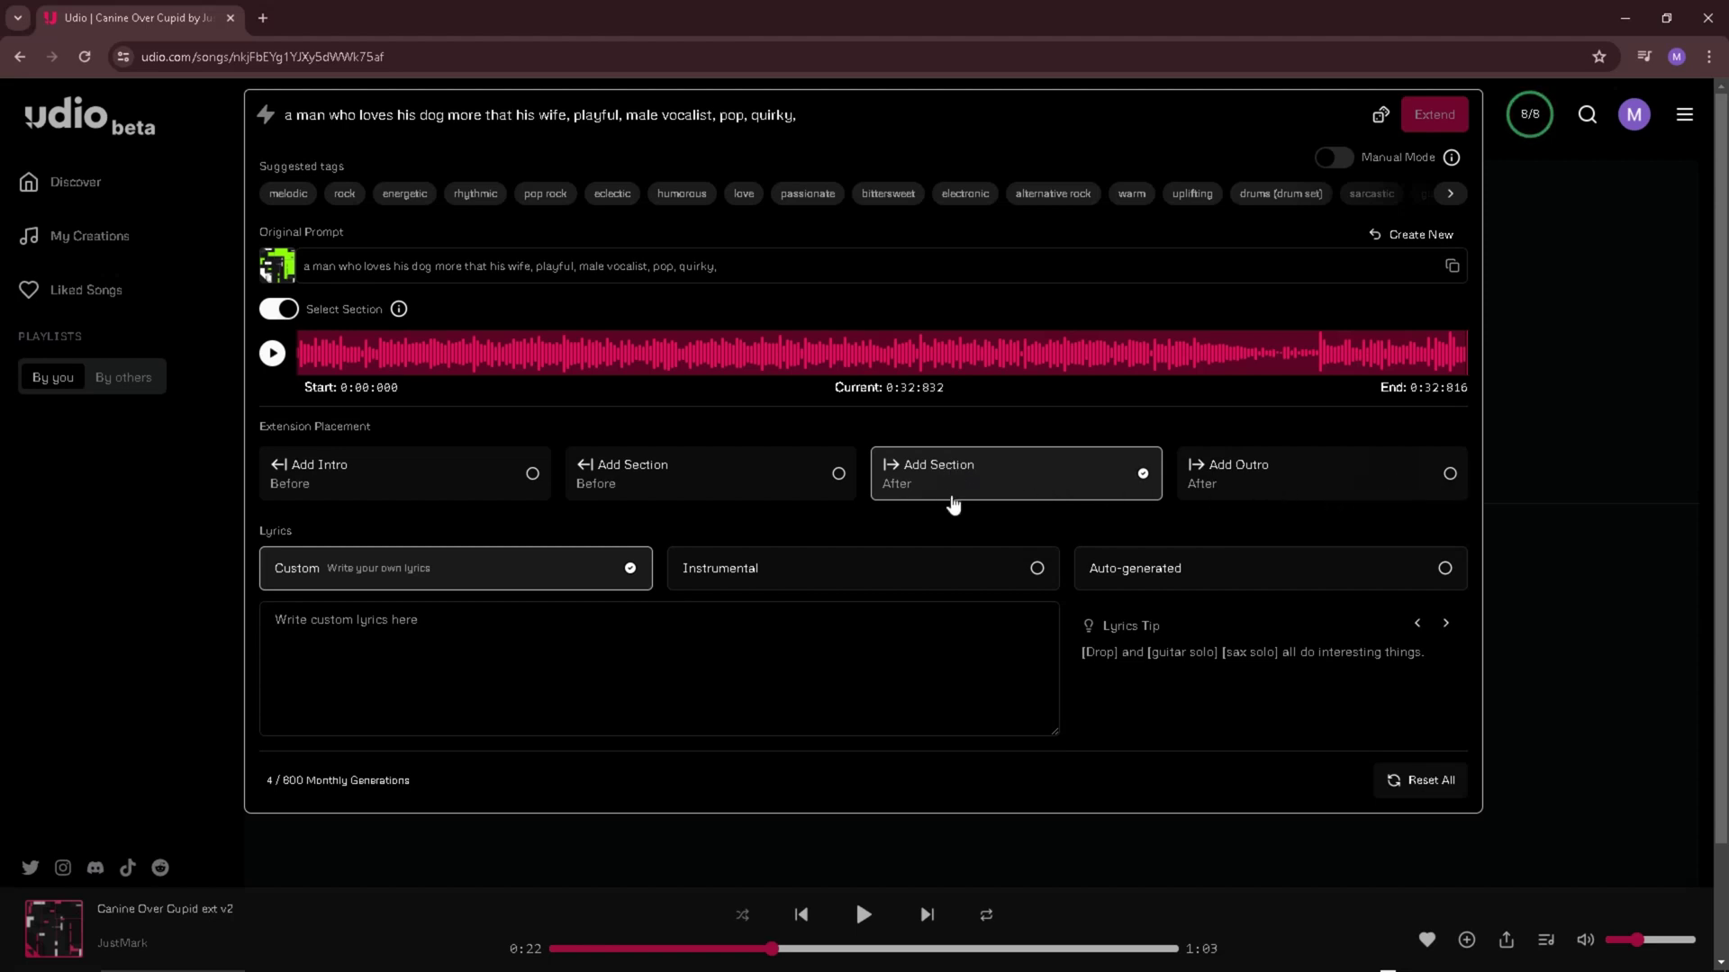
- Paste 'Hey, hey (arf arf, woof woof arf arf)' as lyrics and extend in manual mode
right_click(320, 636)
left_click(349, 437)
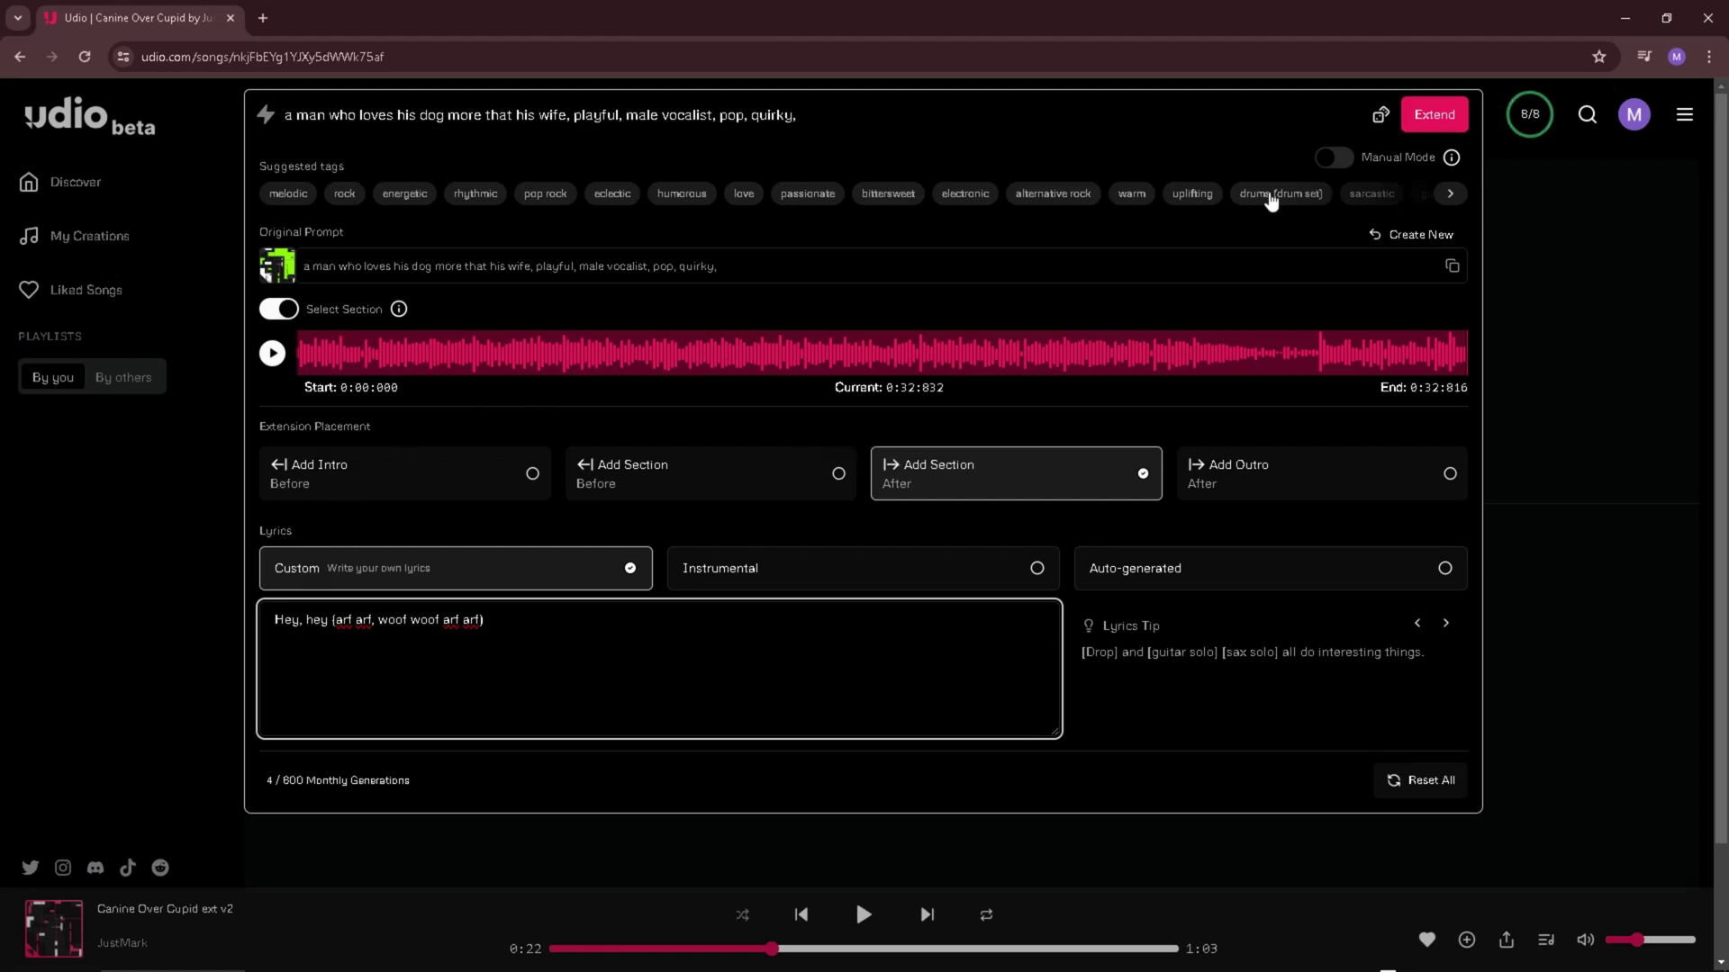
left_click(1337, 159)
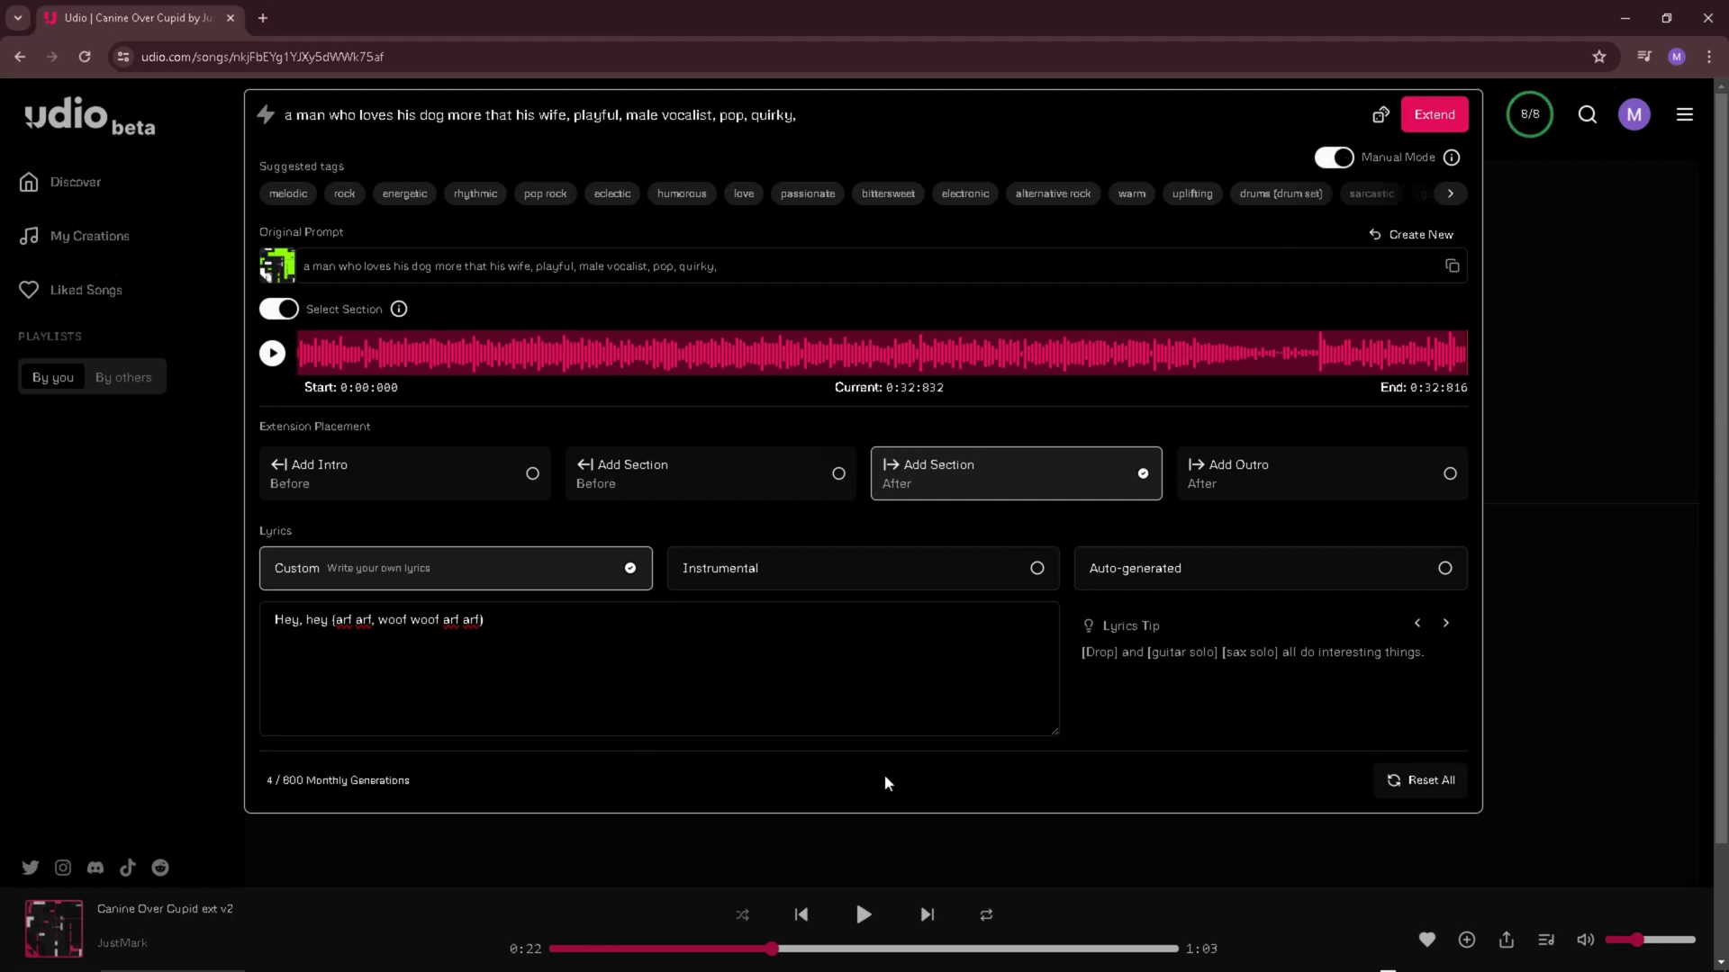
left_click(1434, 115)
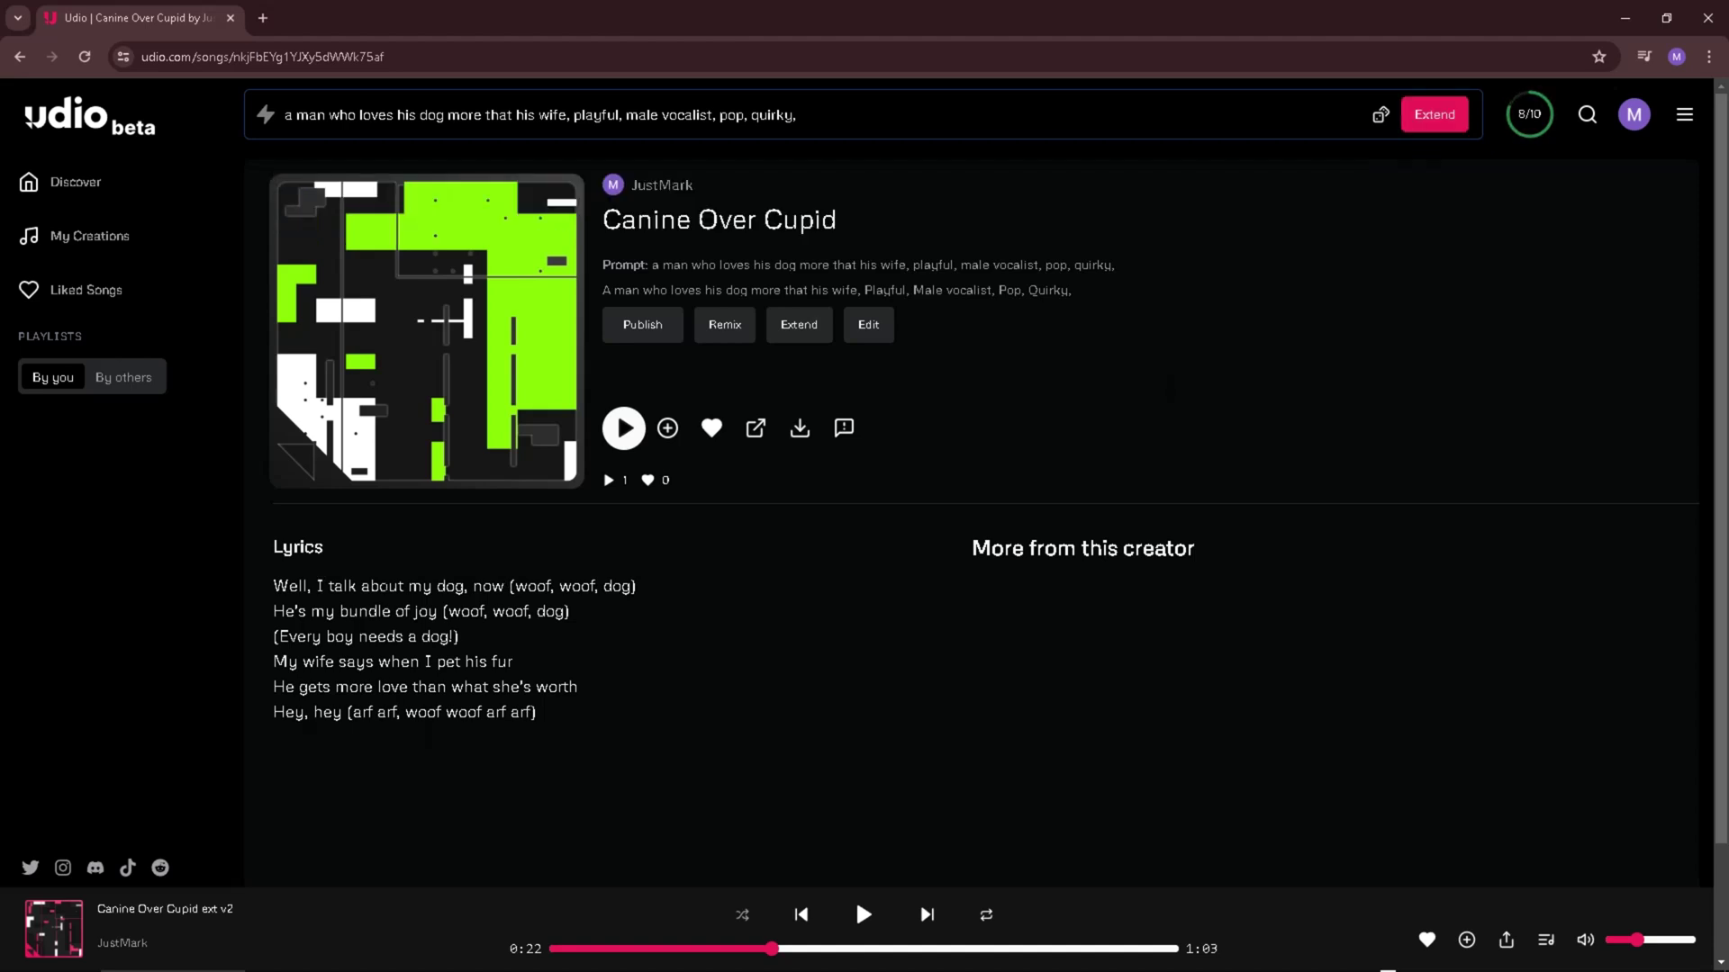
- Check My Creations for the two new 1:05 ext v1 and ext v2 tracks
left_click(92, 237)
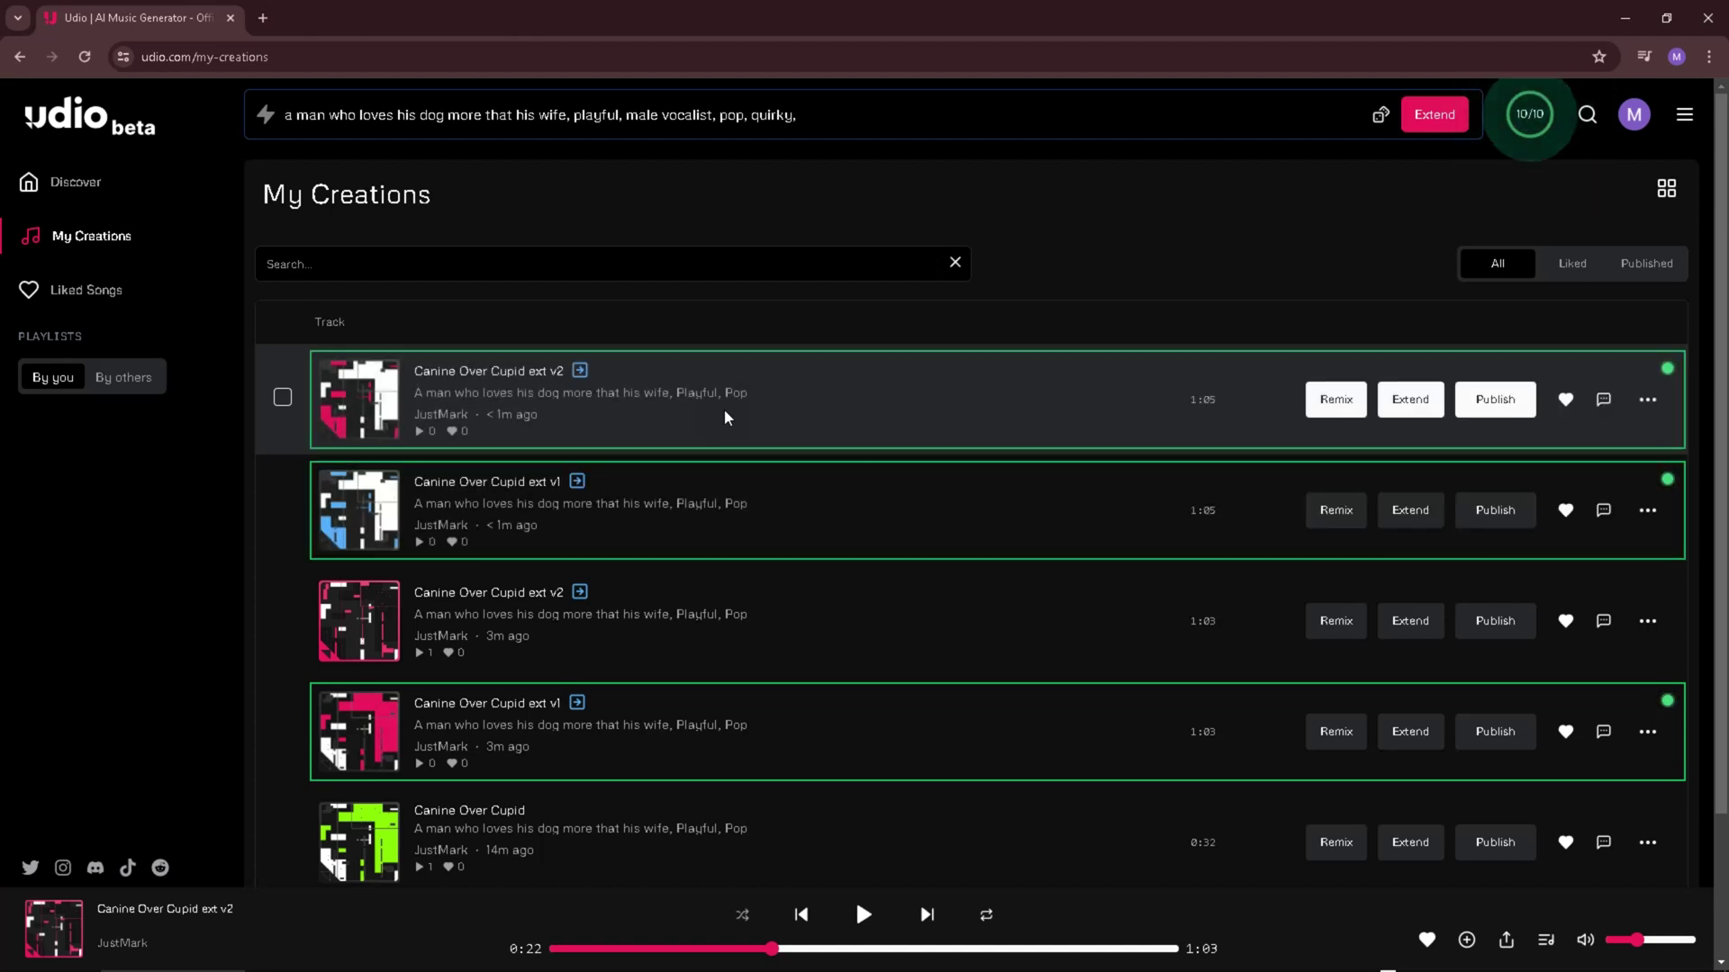
- Play the 1:05 ext v2, jumping ahead through 0:45 and 0:51 to 0:57
left_click(844, 412)
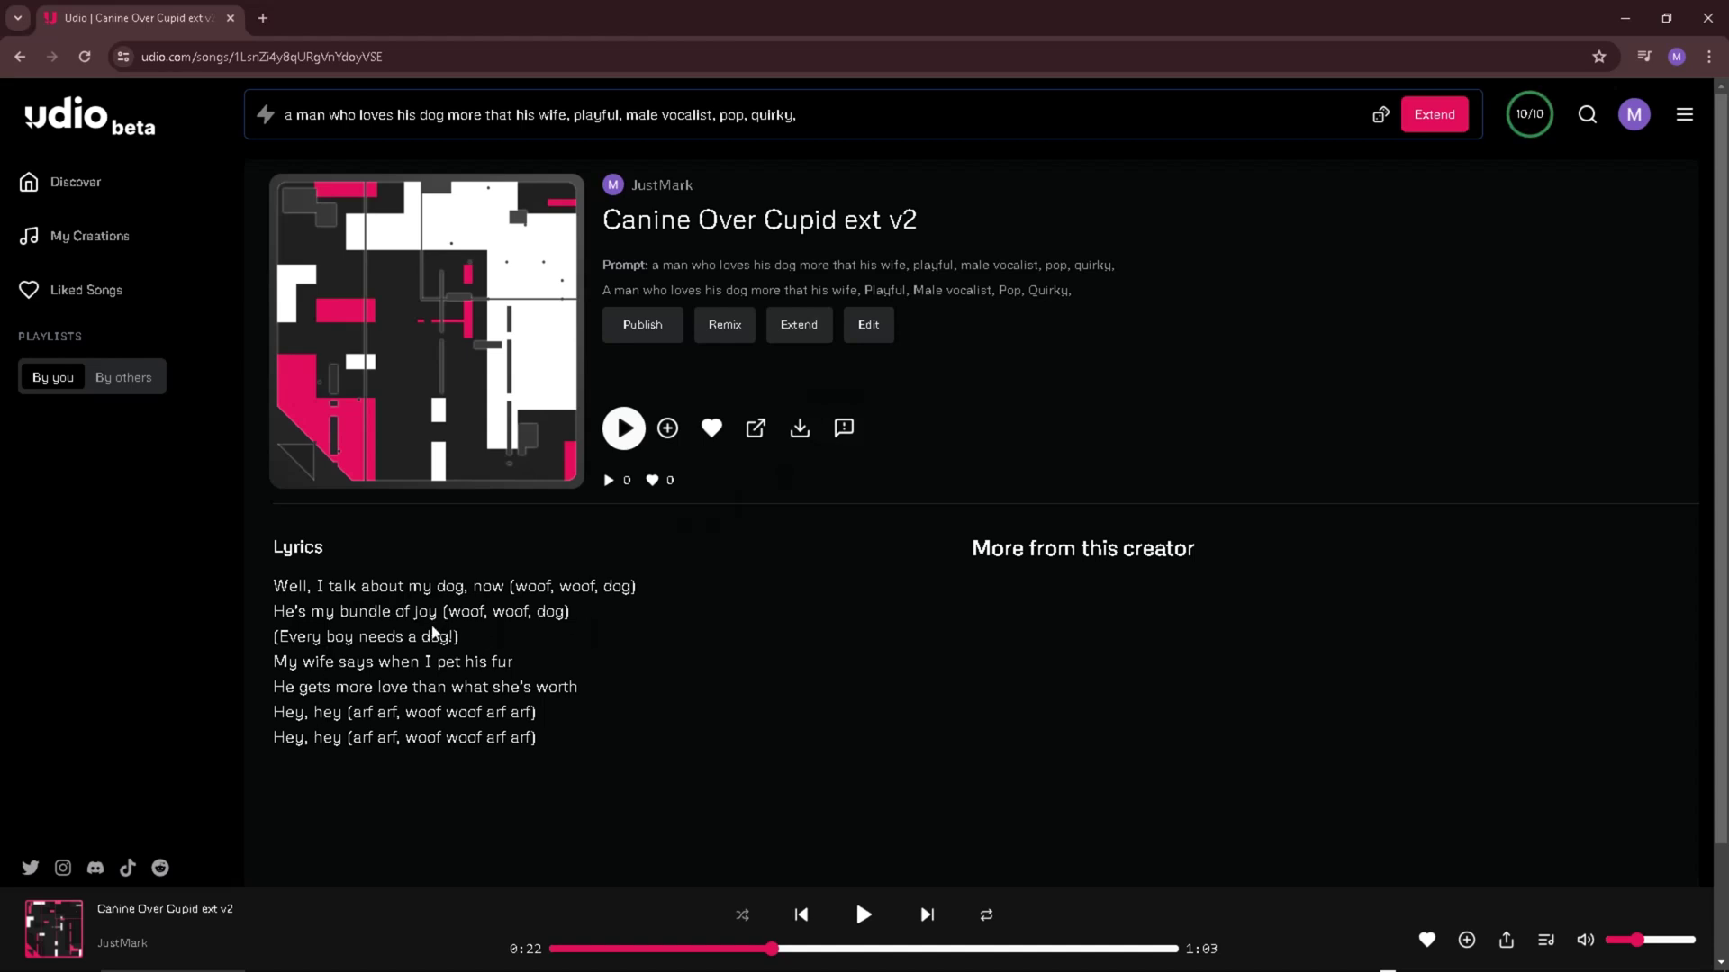
left_click(623, 432)
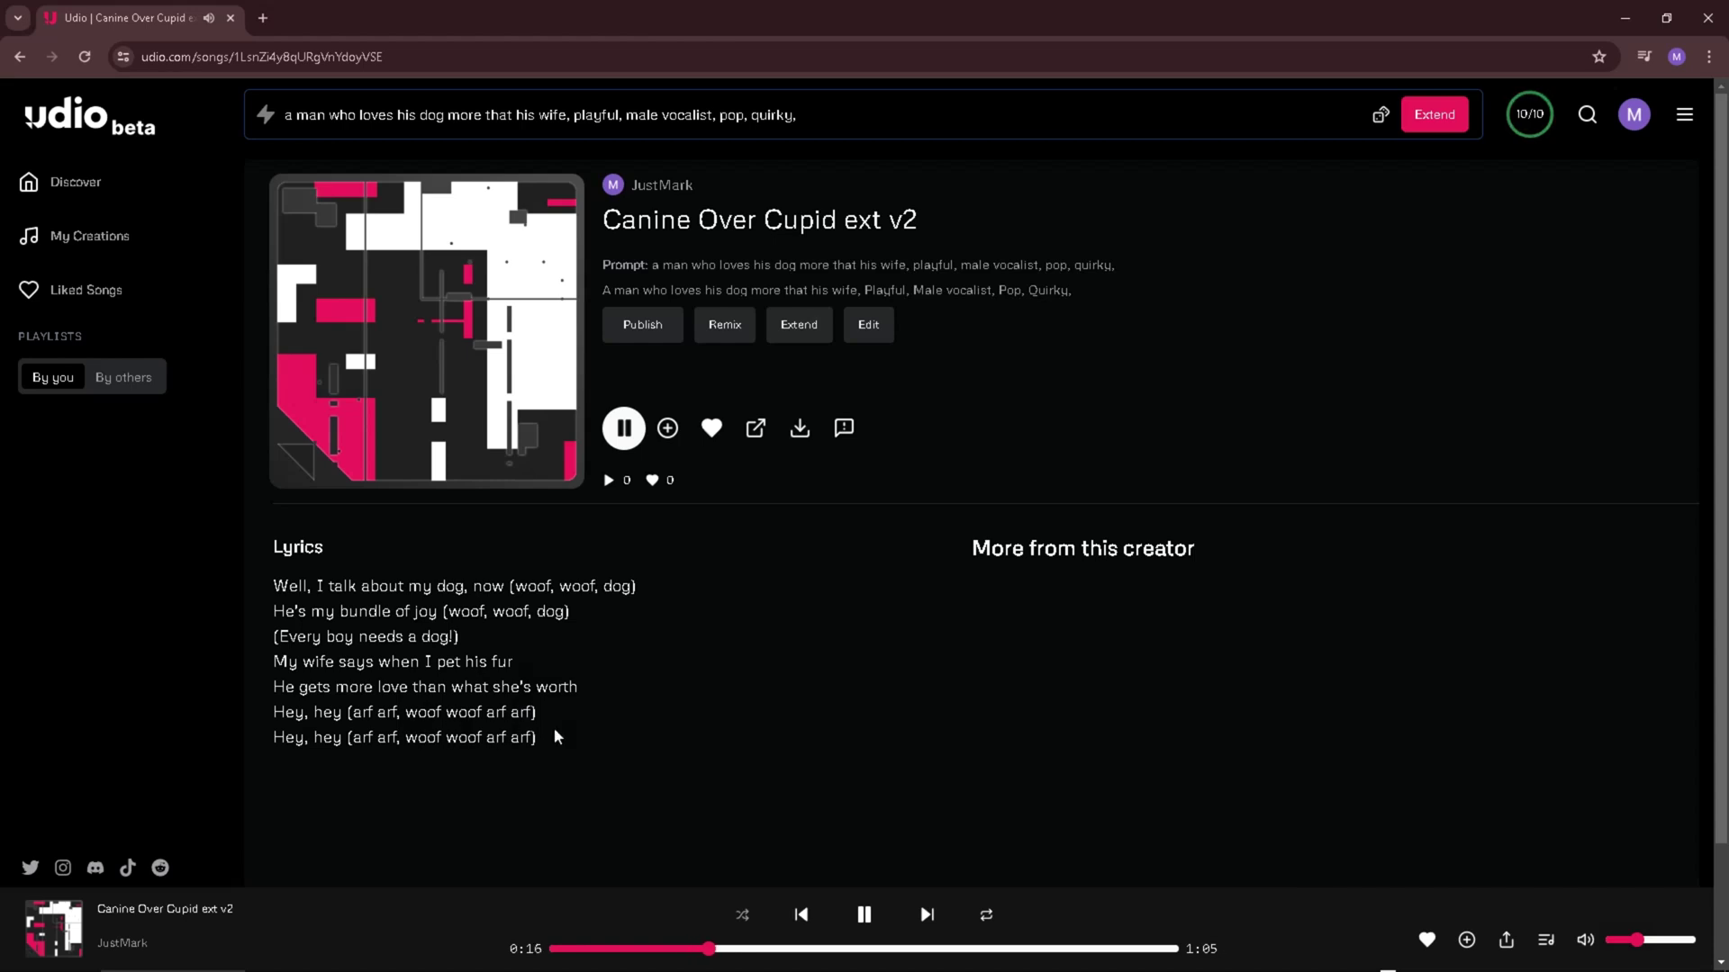
left_click(987, 949)
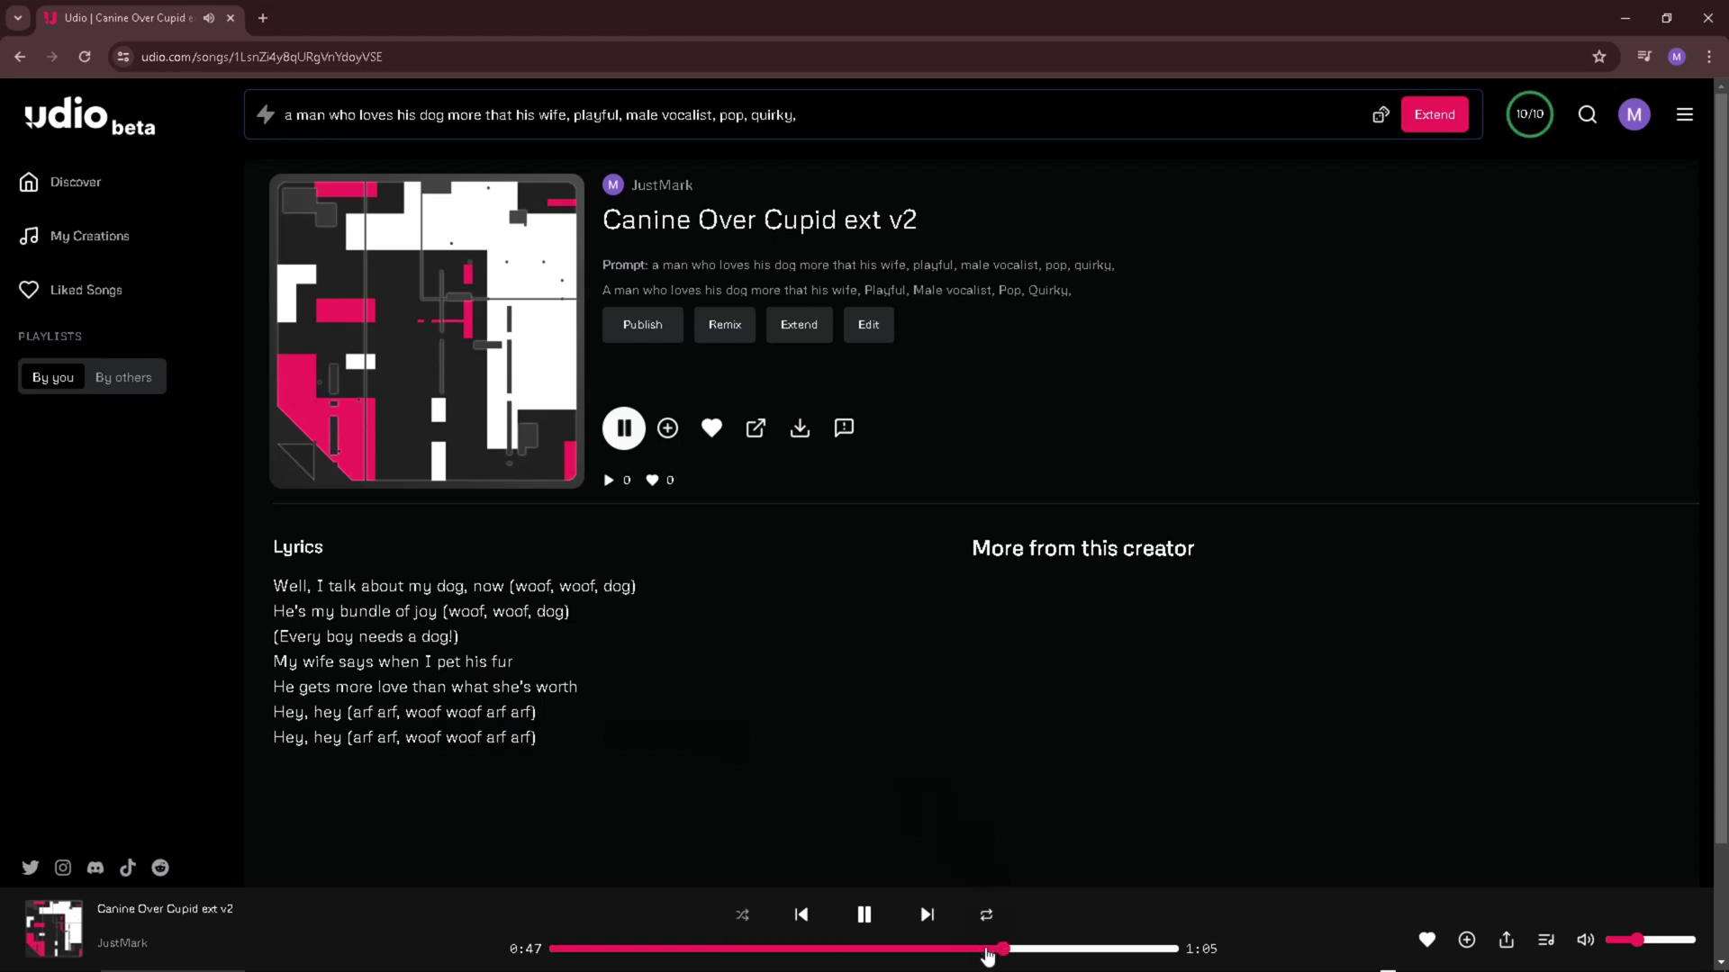
left_click(1038, 949)
left_click(1094, 951)
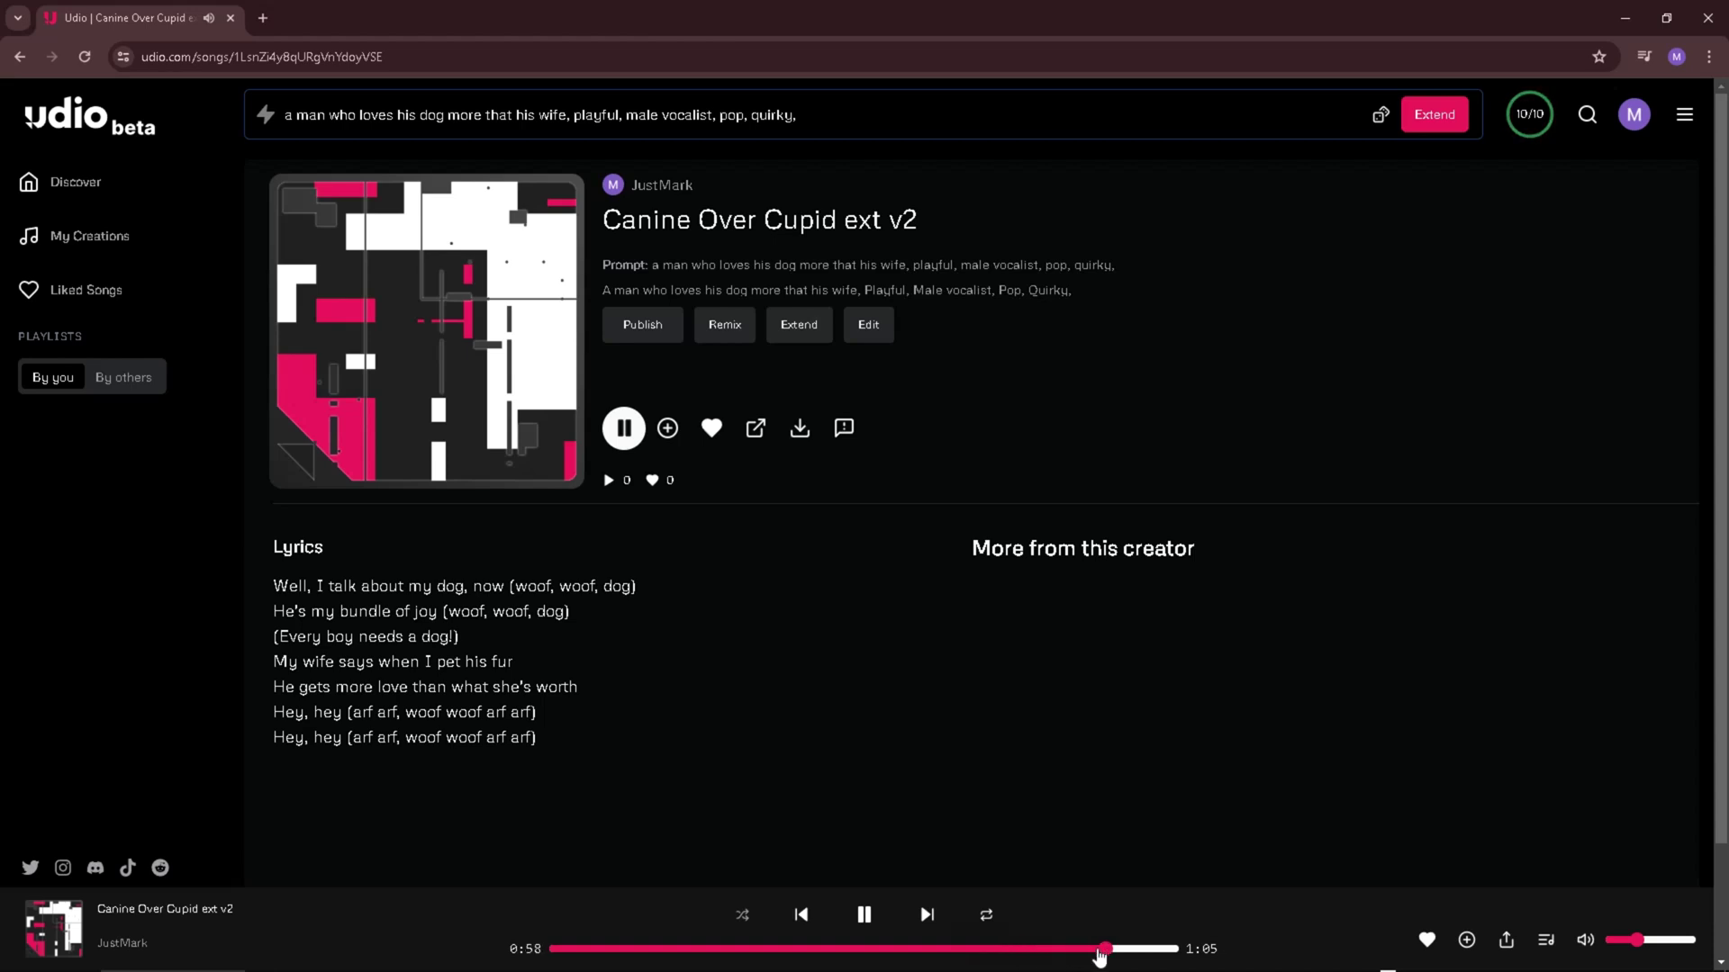